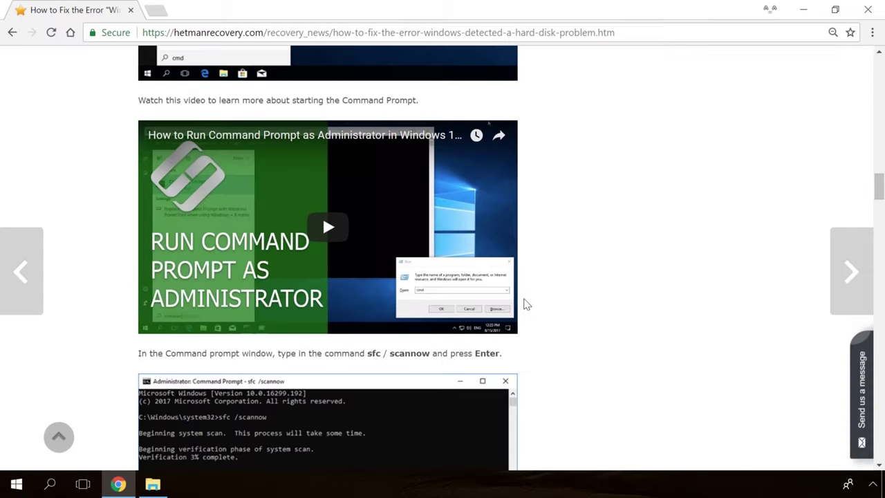
Step: Open the Hetman Recovery 'Send us a message' chat form and start typing in it
{"action": "left_click", "coordinate": [863, 370]}
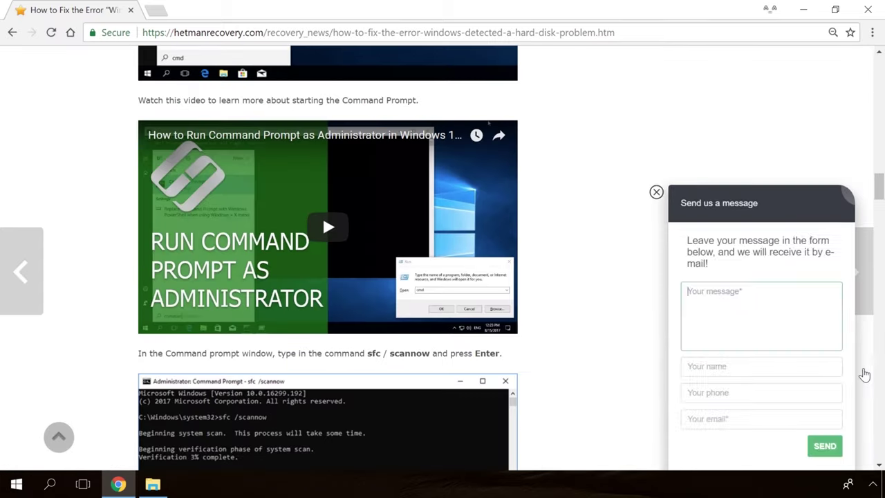
{"action": "type", "text": "He"}
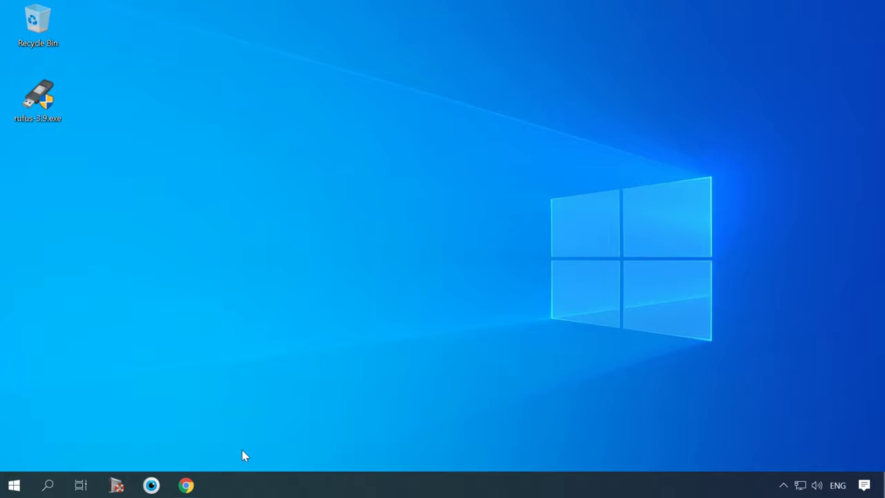
Step: In Chrome's Evaluation Center, choose ISO - LTSC for Windows 10 Enterprise and continue to registration
{"action": "left_click", "coordinate": [186, 485]}
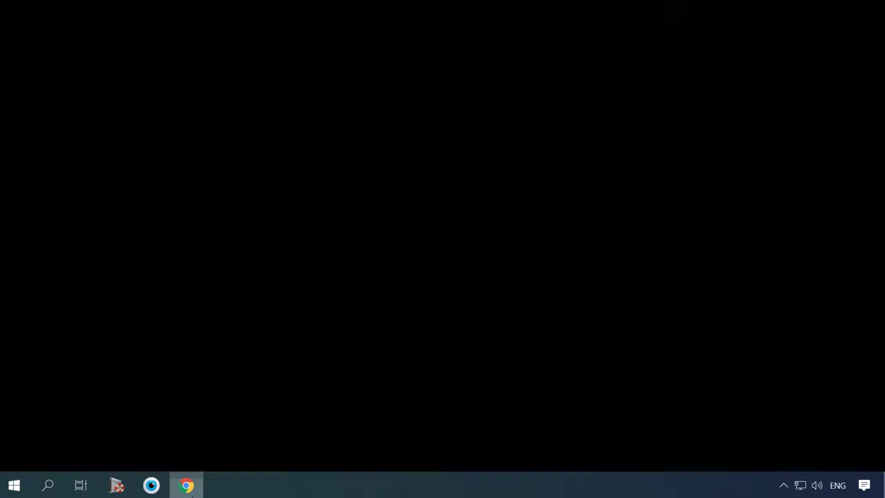
{"action": "left_click", "coordinate": [430, 35]}
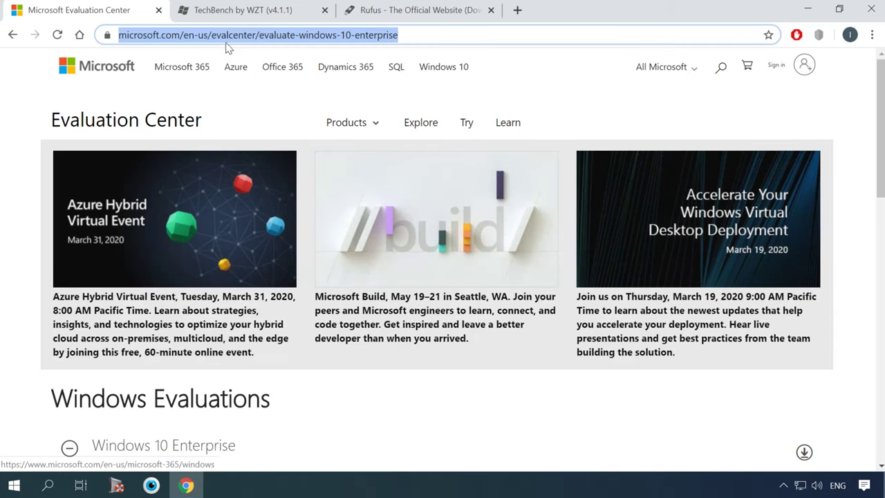
{"action": "scroll", "coordinate": [454, 159], "scroll_direction": "down", "scroll_amount": 2}
{"action": "scroll", "coordinate": [449, 163], "scroll_direction": "down", "scroll_amount": 2}
{"action": "scroll", "coordinate": [447, 166], "scroll_direction": "down", "scroll_amount": 1}
{"action": "scroll", "coordinate": [447, 169], "scroll_direction": "up", "scroll_amount": 1}
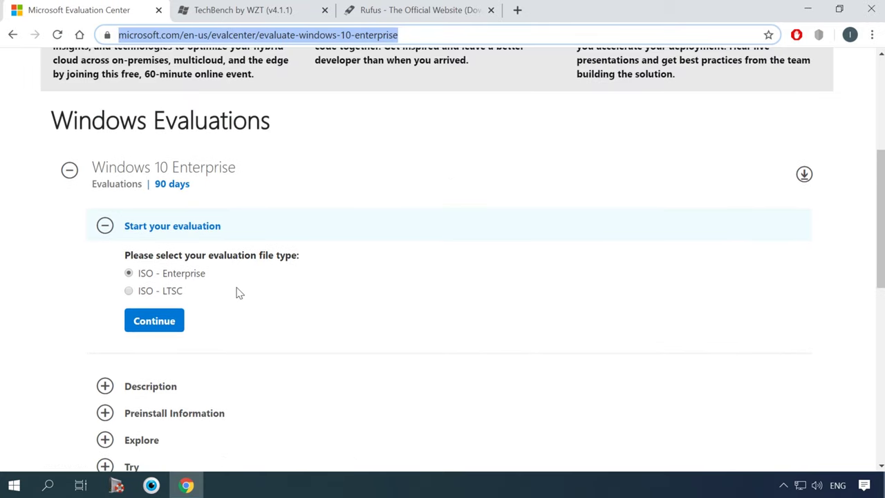
{"action": "left_click", "coordinate": [129, 291]}
{"action": "left_click", "coordinate": [158, 325]}
{"action": "scroll", "coordinate": [75, 300], "scroll_direction": "down", "scroll_amount": 1}
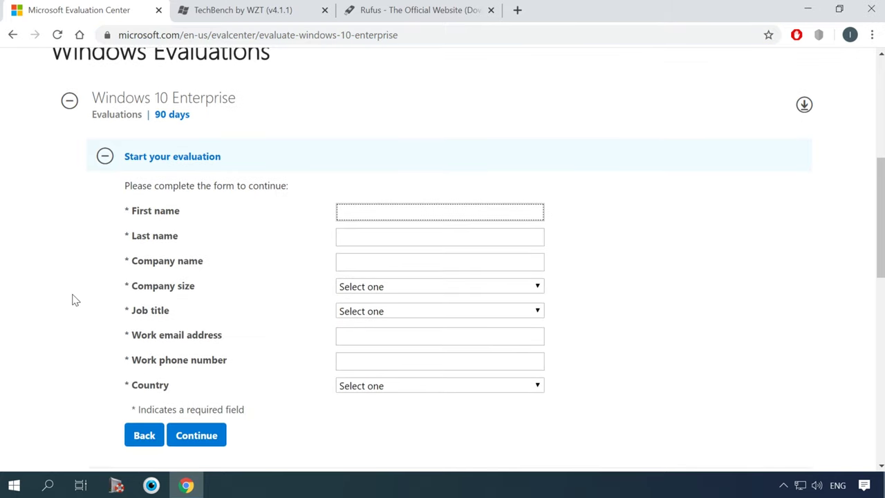
Step: Enter the first name and autofill the remaining contact details from a saved entry
{"action": "left_click", "coordinate": [346, 212]}
{"action": "type", "text": "Irina"}
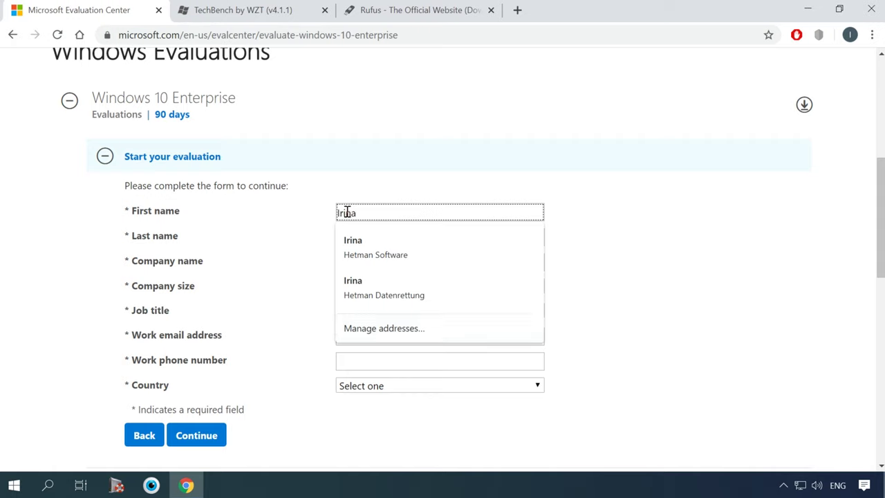
{"action": "left_click", "coordinate": [357, 238]}
{"action": "left_click", "coordinate": [534, 275]}
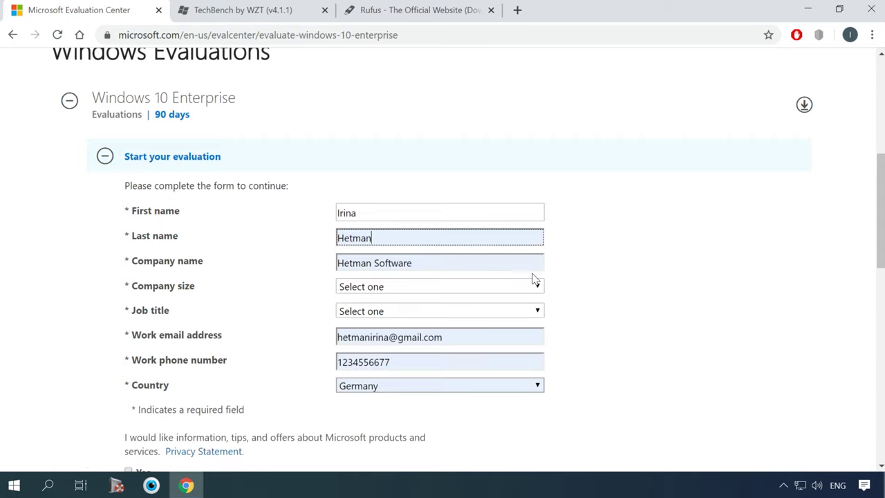
Step: Set company size 25-49, job title IT or Technical Manager, and country United States
{"action": "left_click", "coordinate": [523, 287]}
{"action": "left_click", "coordinate": [466, 365]}
{"action": "left_click", "coordinate": [463, 312]}
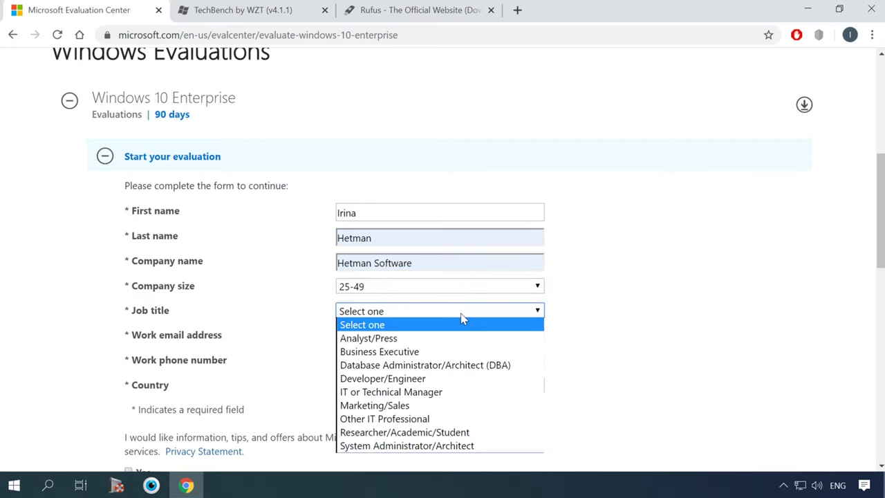
{"action": "left_click", "coordinate": [457, 392]}
{"action": "scroll", "coordinate": [579, 352], "scroll_direction": "down", "scroll_amount": 1}
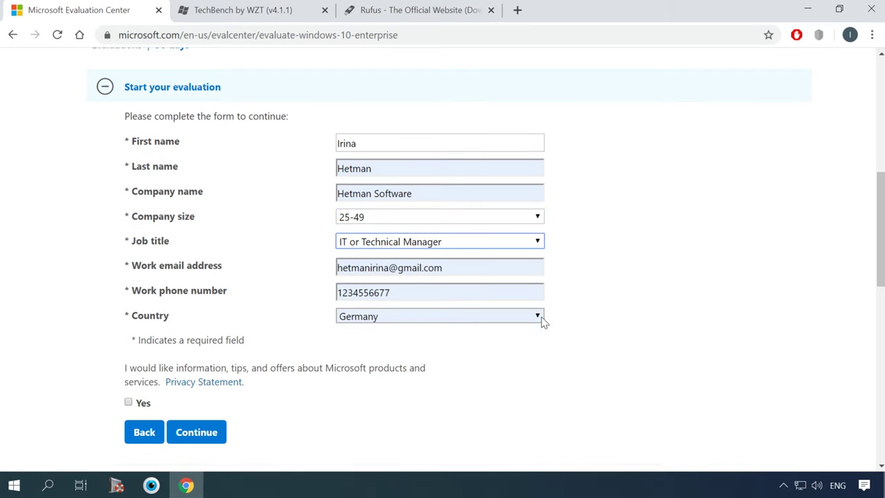
{"action": "left_click", "coordinate": [542, 319]}
{"action": "left_click_drag", "start_coordinate": [537, 123], "coordinate": [532, 271]}
{"action": "left_click", "coordinate": [415, 296]}
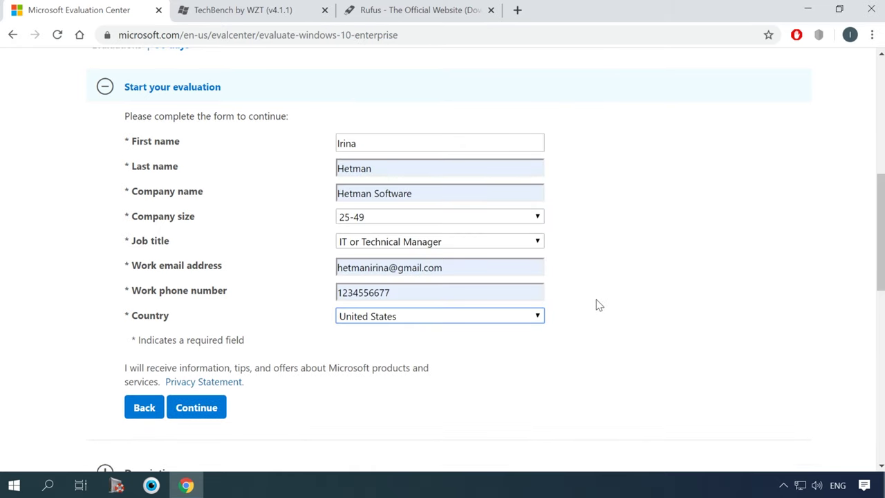
Step: Submit the completed registration form
{"action": "scroll", "coordinate": [599, 305], "scroll_direction": "down", "scroll_amount": 3}
{"action": "scroll", "coordinate": [599, 305], "scroll_direction": "up", "scroll_amount": 3}
{"action": "scroll", "coordinate": [387, 372], "scroll_direction": "down", "scroll_amount": 4}
{"action": "scroll", "coordinate": [386, 373], "scroll_direction": "down", "scroll_amount": 5}
{"action": "scroll", "coordinate": [397, 358], "scroll_direction": "up", "scroll_amount": 9}
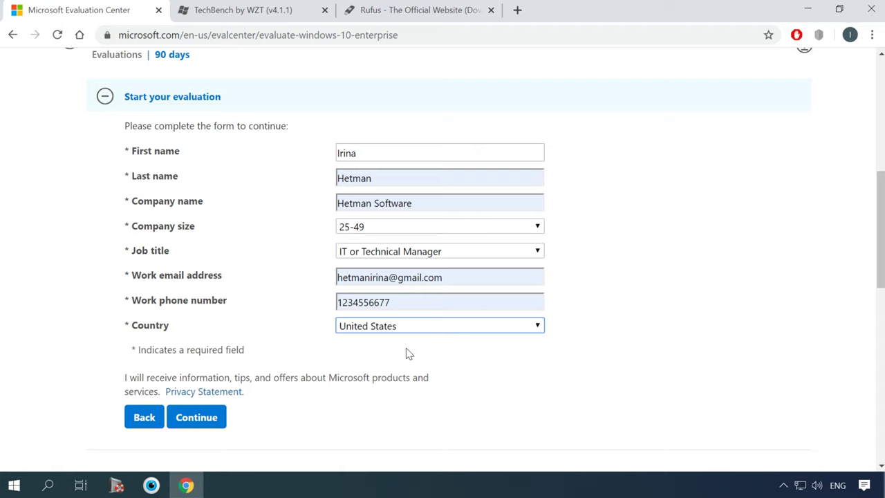
{"action": "left_click", "coordinate": [196, 419]}
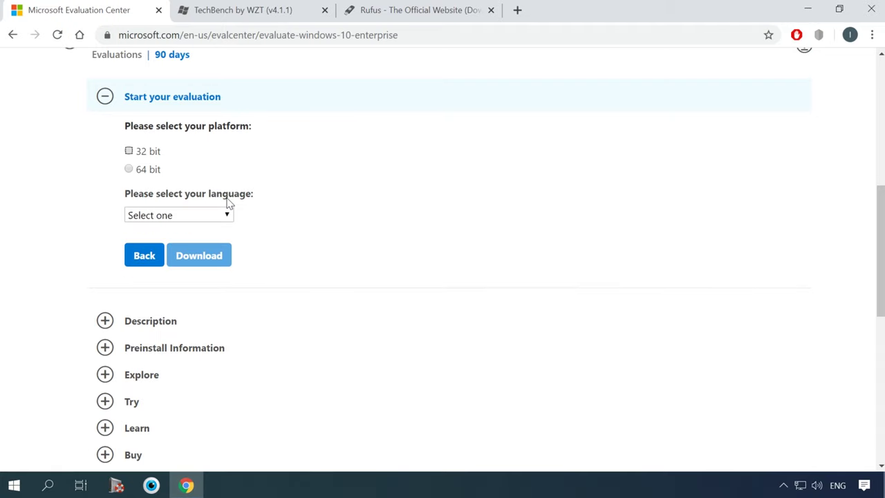
Step: Choose the 64 bit English ISO and start downloading it
{"action": "left_click", "coordinate": [127, 170]}
{"action": "left_click", "coordinate": [213, 217]}
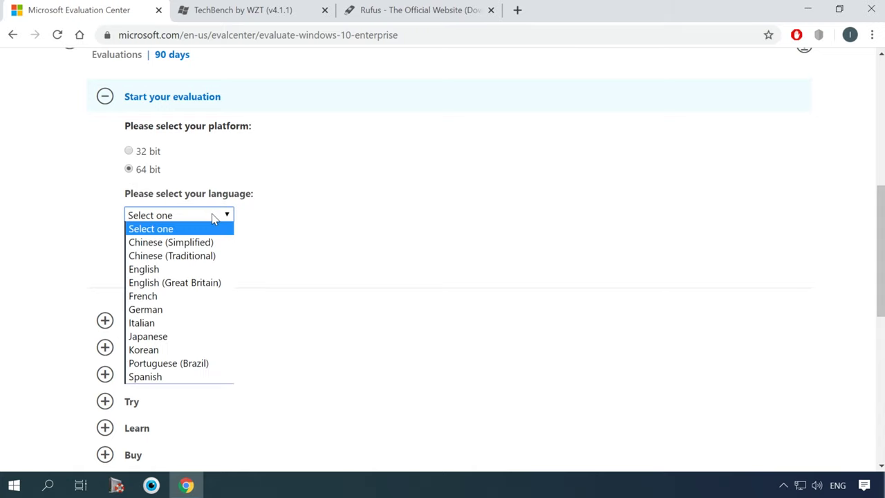
{"action": "left_click", "coordinate": [195, 274]}
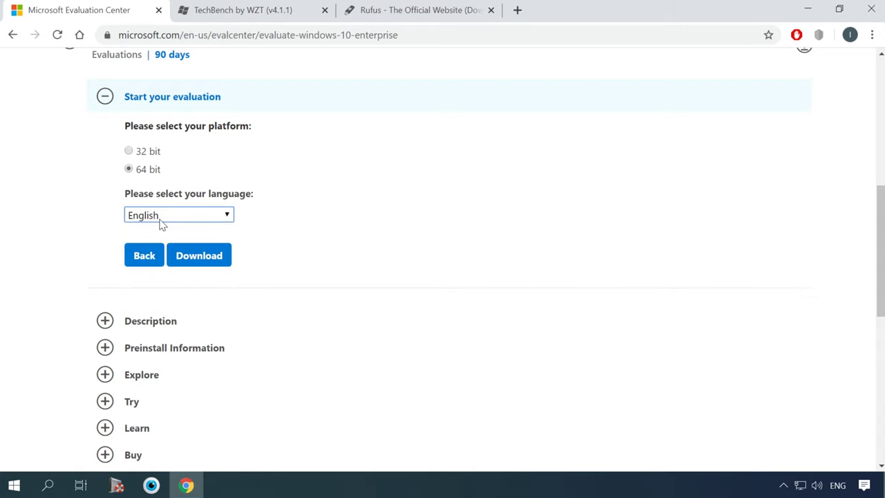
{"action": "left_click", "coordinate": [191, 255]}
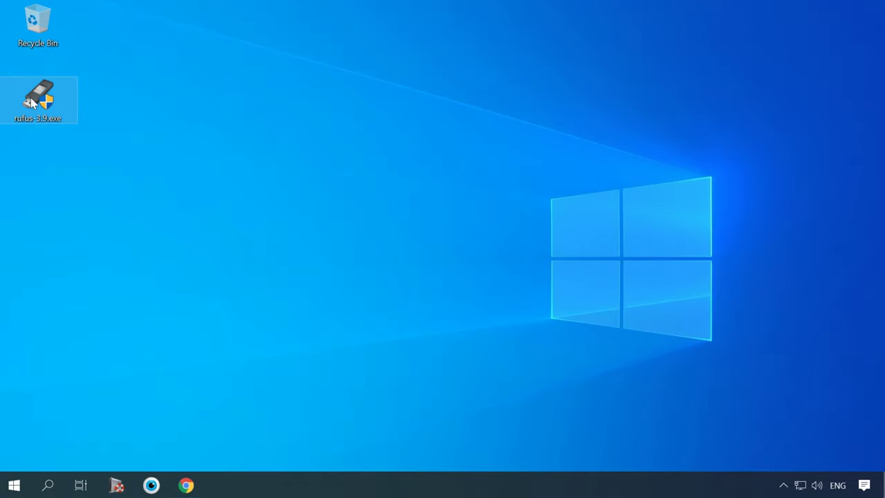
Step: Launch rufus-3.9.exe, toggle dual UEFI/BIOS mode on and off, and keep NO_LABEL (E:) [16 GB] as device
{"action": "mouse_move", "coordinate": [42, 102]}
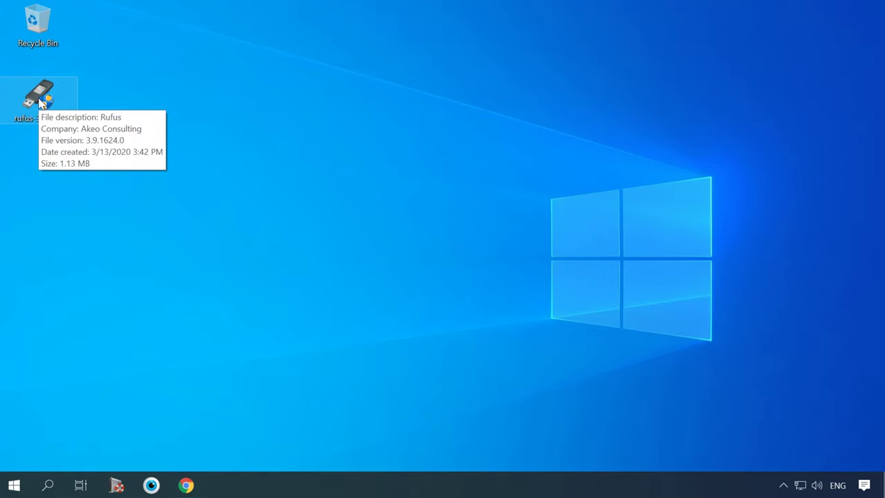
{"action": "double_click", "coordinate": [42, 102]}
{"action": "left_click_drag", "start_coordinate": [375, 10], "coordinate": [398, 40]}
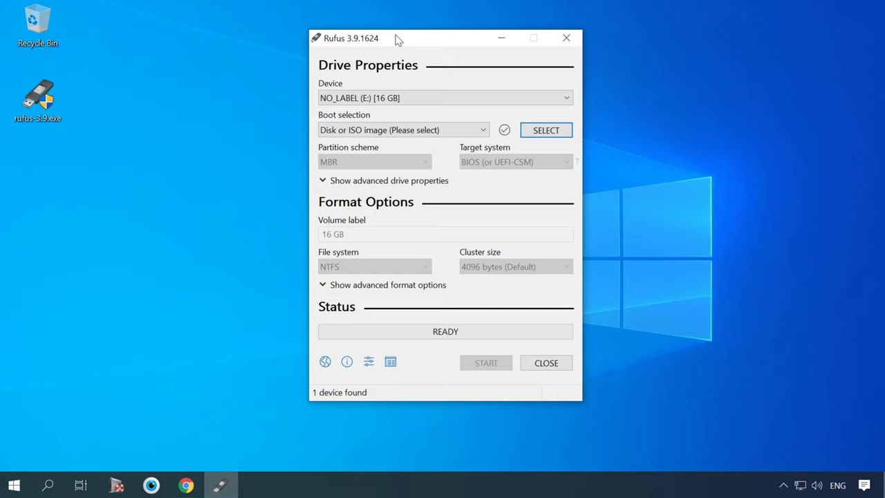
{"action": "key", "text": "alt+e"}
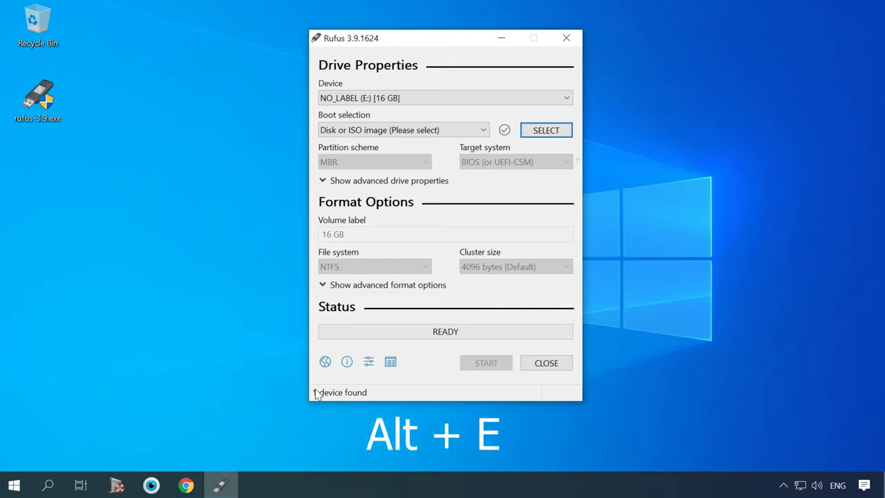
{"action": "key", "text": "alt+e"}
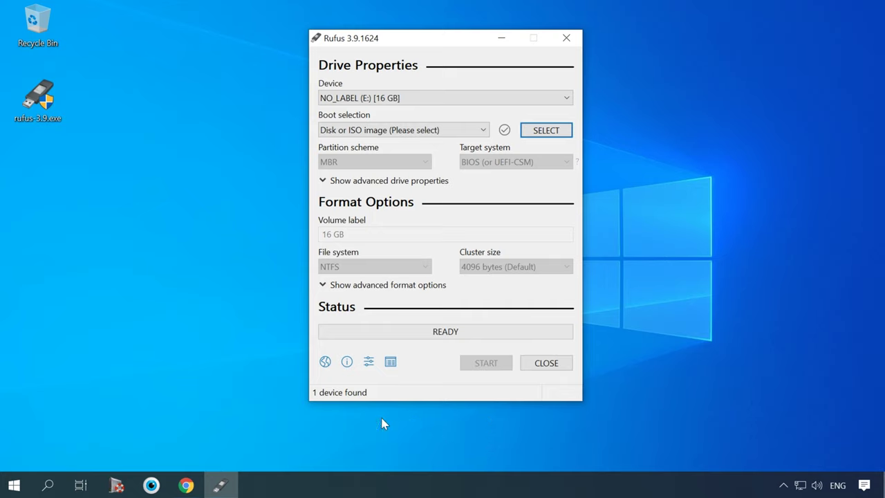
{"action": "left_click", "coordinate": [438, 100]}
{"action": "left_click", "coordinate": [417, 112]}
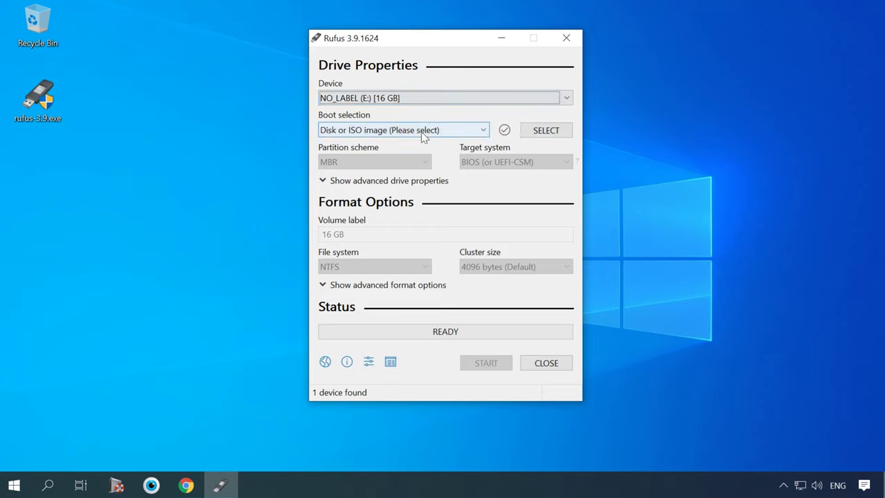
{"action": "left_click", "coordinate": [540, 131]}
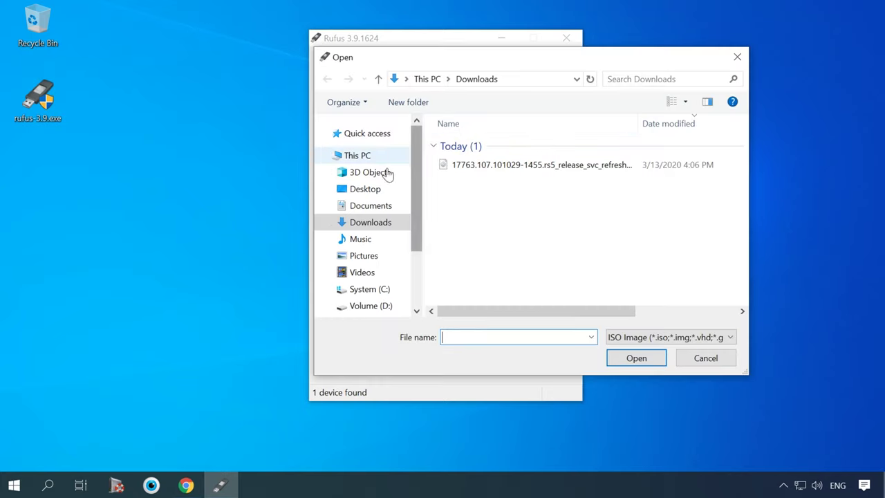
Step: Load the downloaded 17763 evaluation ISO, keeping Standard Windows installation as the image option
{"action": "left_click", "coordinate": [511, 167]}
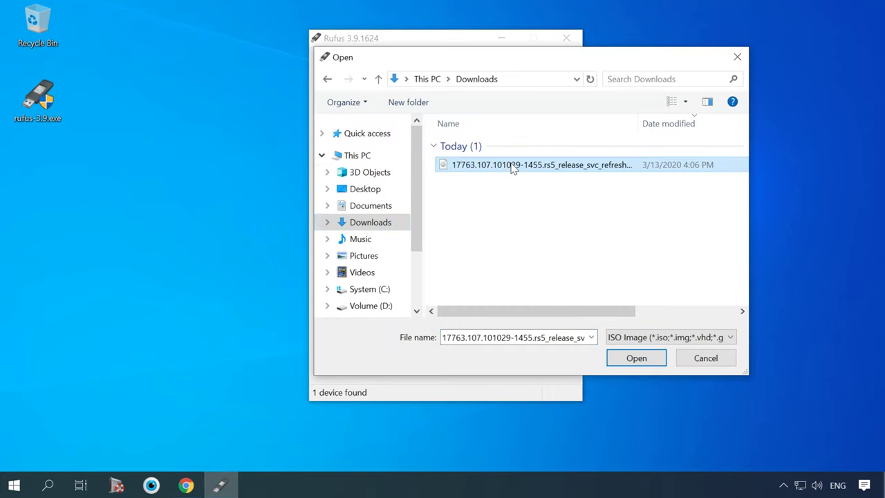
{"action": "left_click", "coordinate": [637, 359]}
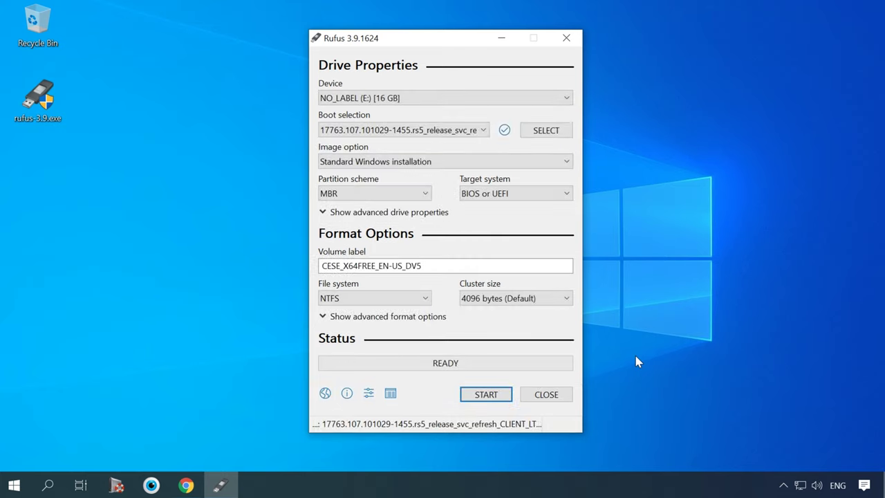
{"action": "left_click", "coordinate": [563, 165]}
{"action": "left_click", "coordinate": [563, 165]}
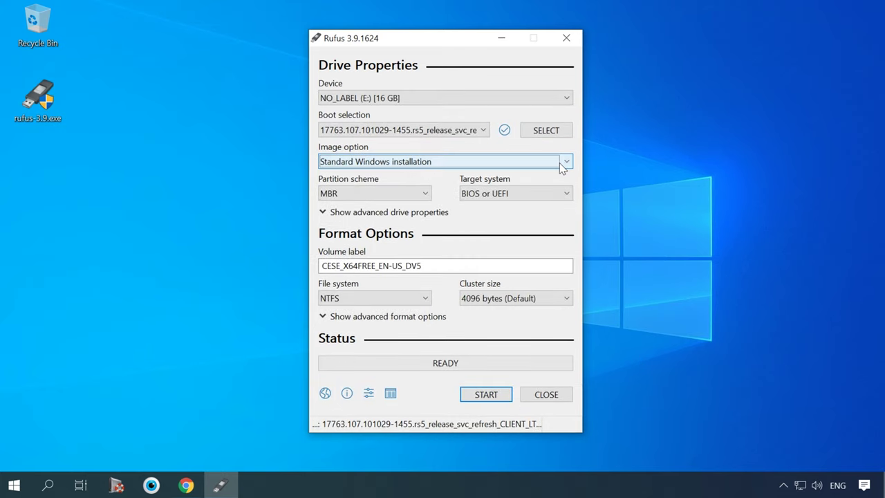
Step: Keep MBR, BIOS or UEFI and NTFS, then start writing and accept the data-loss warning
{"action": "left_click", "coordinate": [385, 196]}
{"action": "left_click", "coordinate": [386, 196]}
{"action": "left_click", "coordinate": [509, 195]}
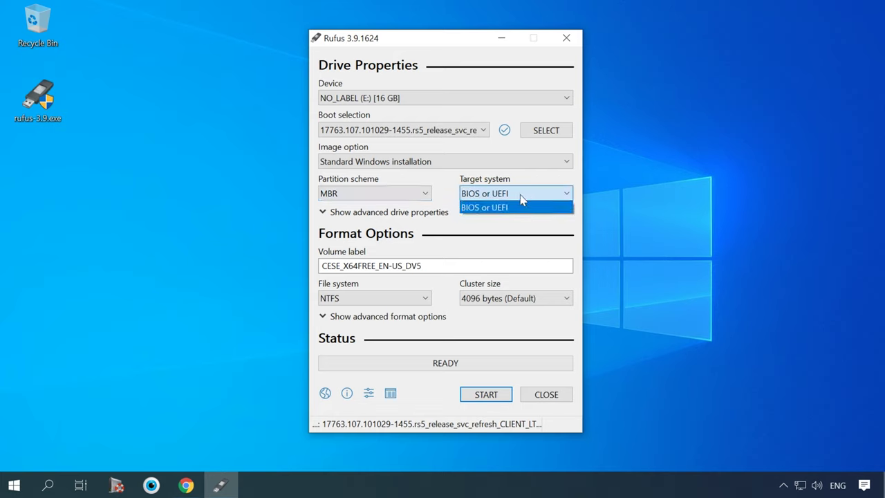
{"action": "left_click", "coordinate": [509, 199]}
{"action": "left_click", "coordinate": [421, 299]}
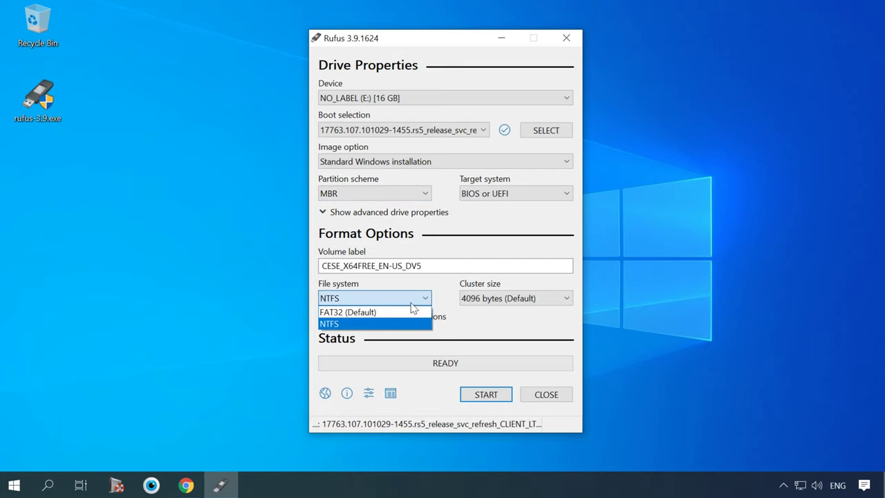
{"action": "left_click", "coordinate": [375, 324]}
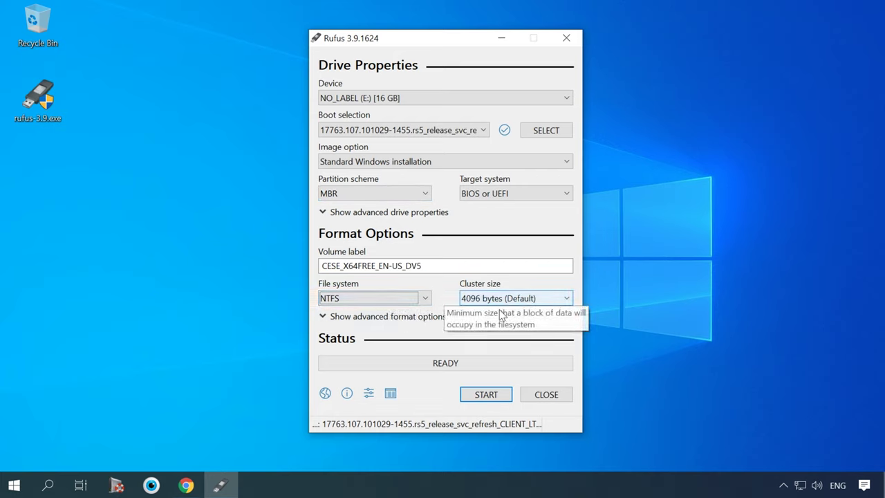
{"action": "left_click", "coordinate": [480, 400]}
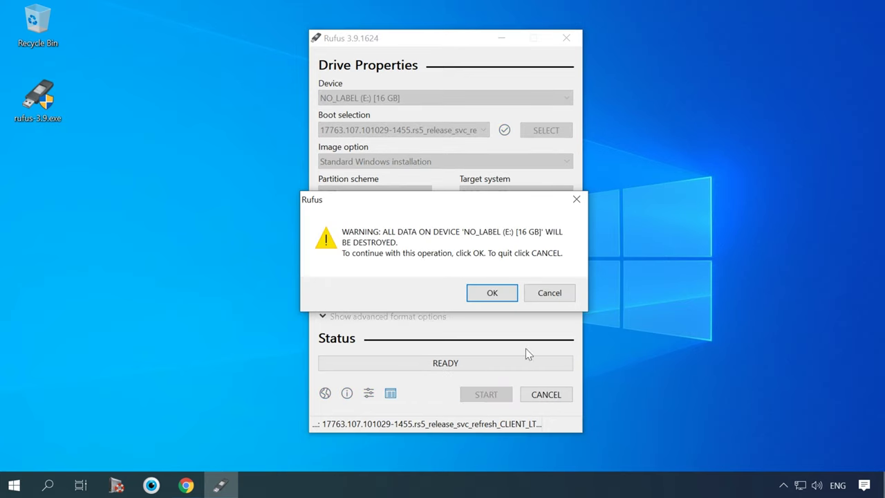
{"action": "left_click", "coordinate": [492, 293]}
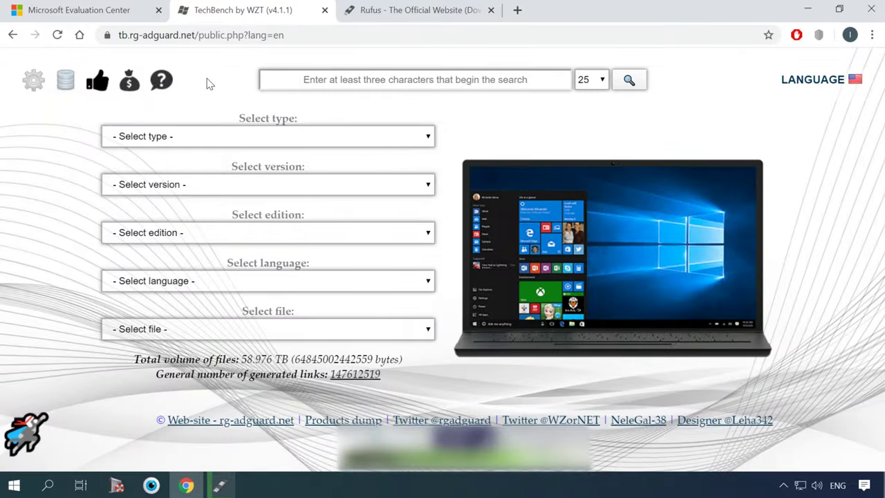
Step: Set the download type to TechNet Evaluation Center and the version to Windows
{"action": "left_click", "coordinate": [316, 32]}
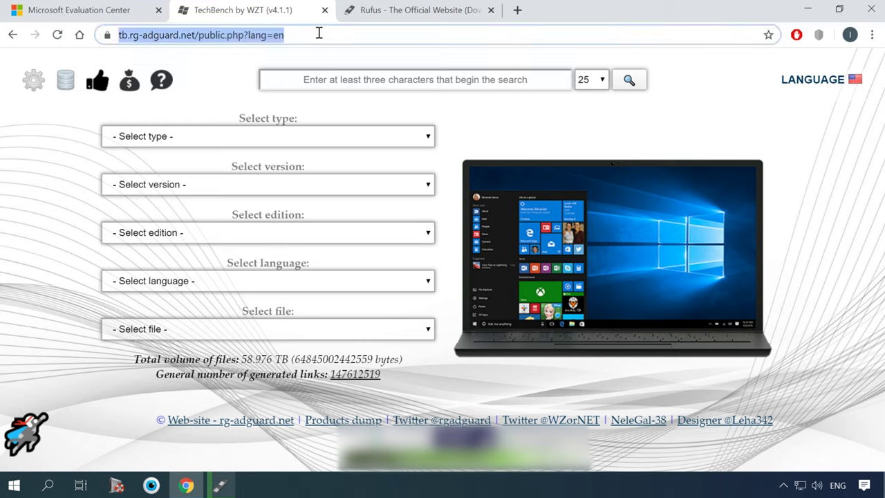
{"action": "left_click", "coordinate": [271, 137]}
{"action": "left_click", "coordinate": [271, 137]}
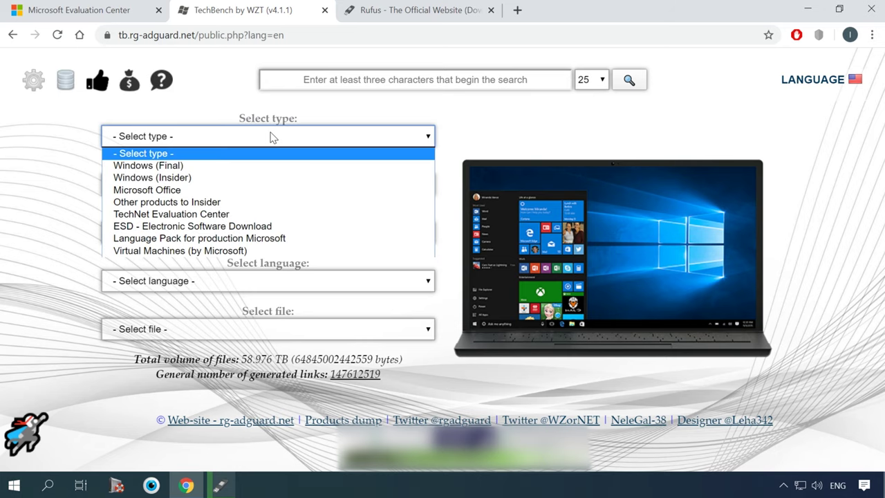
{"action": "left_click", "coordinate": [239, 215]}
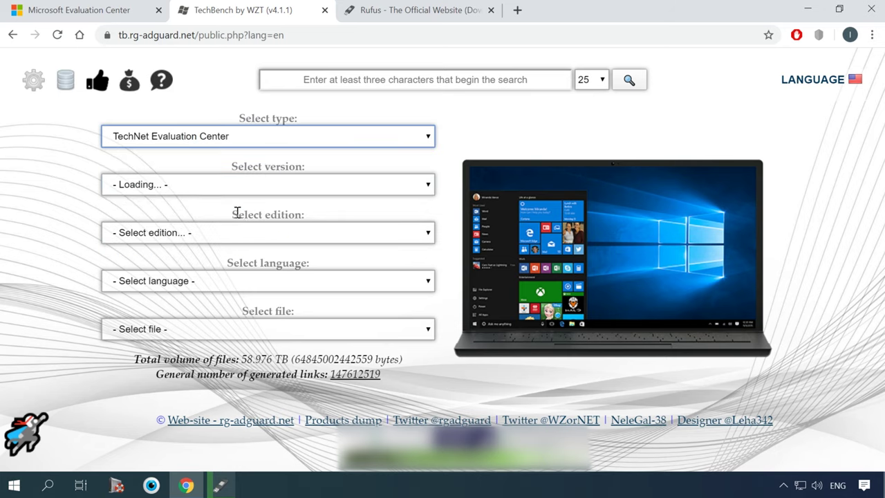
{"action": "left_click", "coordinate": [294, 188]}
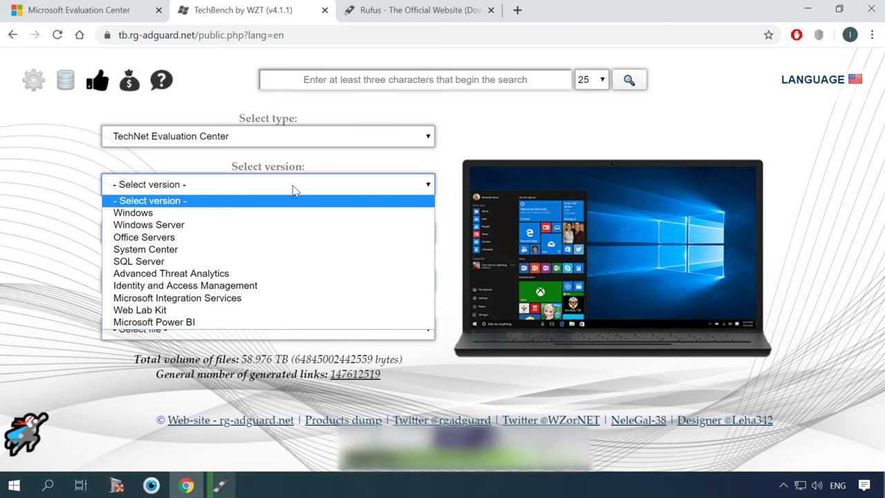
{"action": "left_click", "coordinate": [287, 213]}
Step: Pick Windows 10 Enterprise S, Version 1809 in English, choose the first ISO, and download it
{"action": "left_click", "coordinate": [289, 237]}
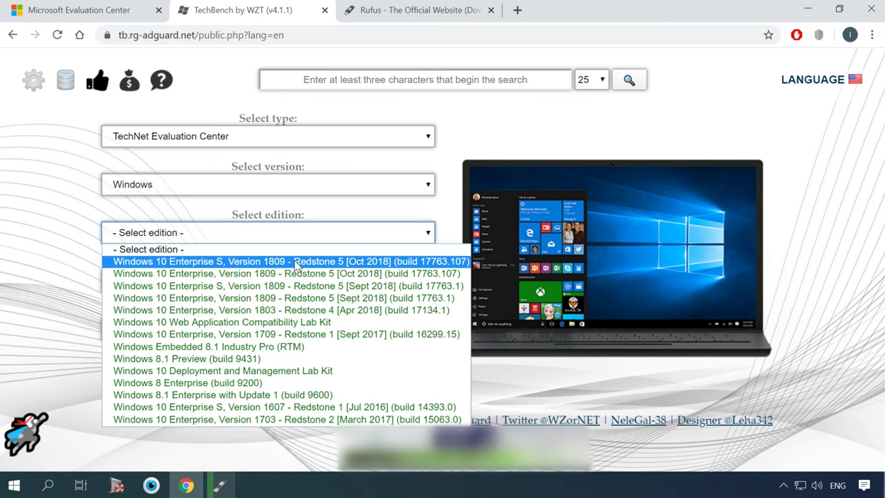
{"action": "left_click", "coordinate": [296, 263]}
{"action": "left_click", "coordinate": [296, 282]}
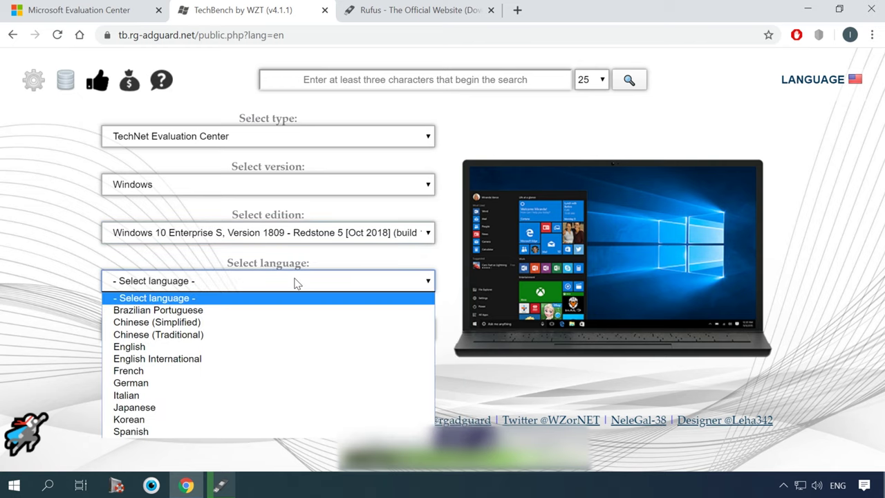
{"action": "left_click", "coordinate": [251, 349]}
{"action": "left_click", "coordinate": [252, 331]}
{"action": "left_click", "coordinate": [258, 354]}
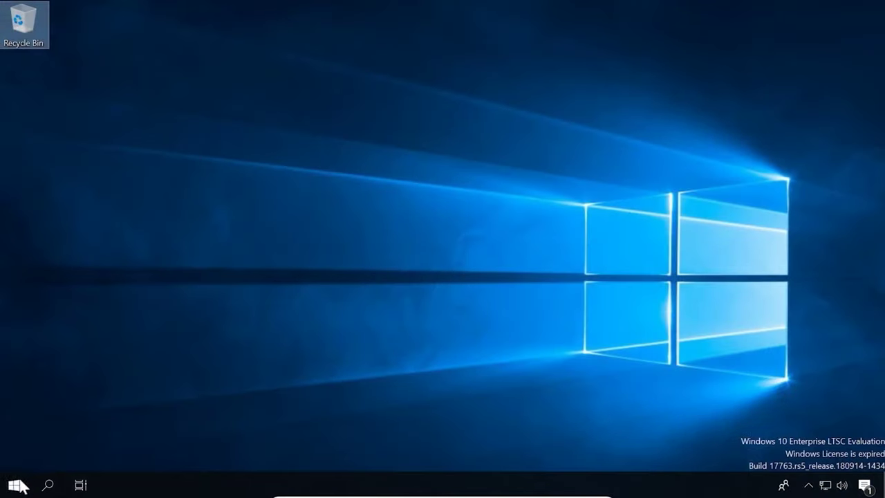
{"action": "left_click", "coordinate": [14, 484]}
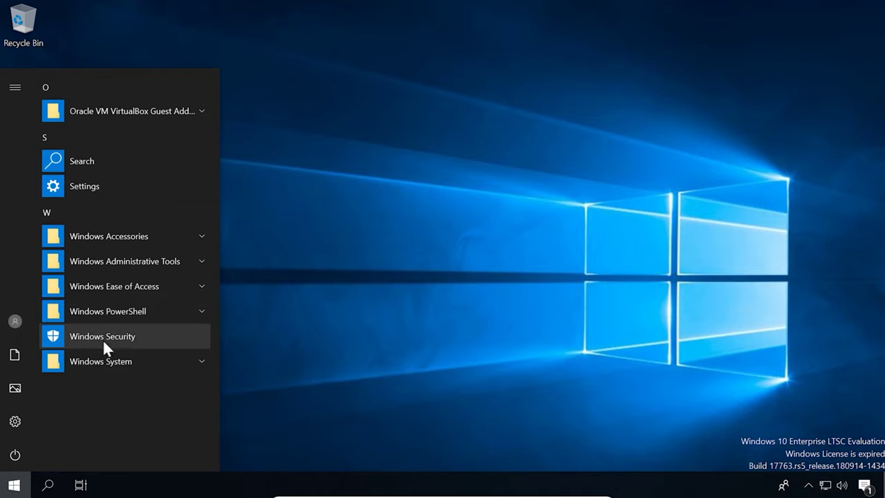
Step: Close the Start menu and browse the activity timeline before returning to the desktop
{"action": "key", "text": "Escape"}
{"action": "left_click", "coordinate": [78, 486]}
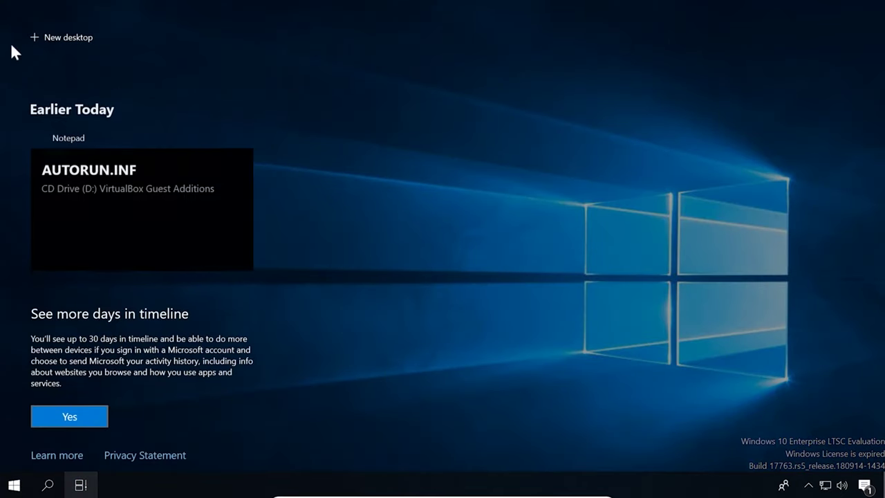
{"action": "scroll", "coordinate": [131, 296], "scroll_direction": "down", "scroll_amount": 2}
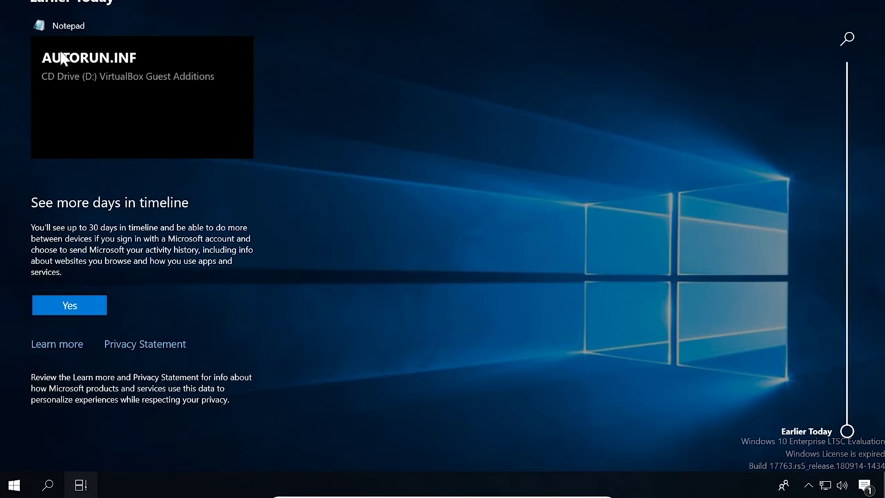
{"action": "left_click", "coordinate": [97, 254]}
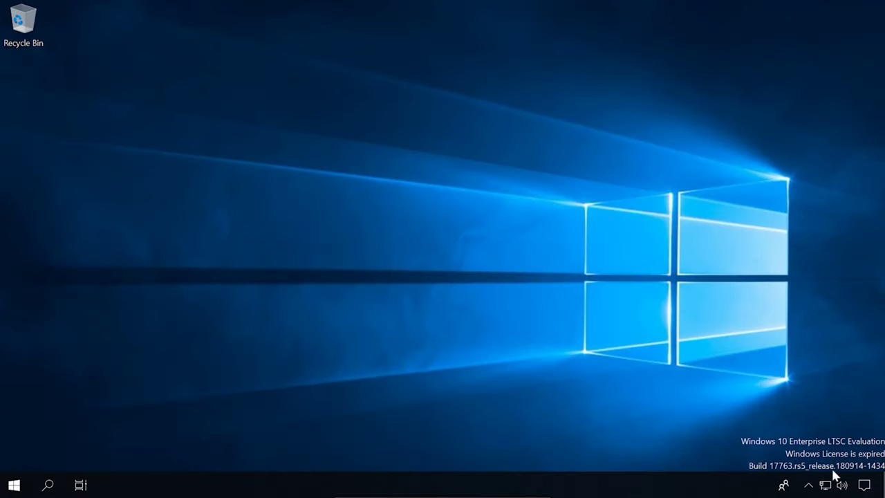
Step: Take a fullscreen snip using the Action Center's Screen snip quick action
{"action": "left_click", "coordinate": [865, 485]}
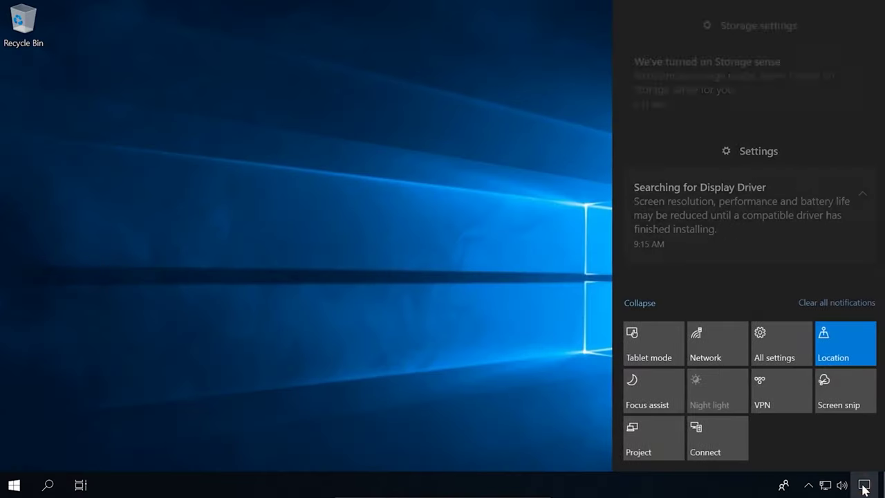
{"action": "left_click", "coordinate": [847, 408]}
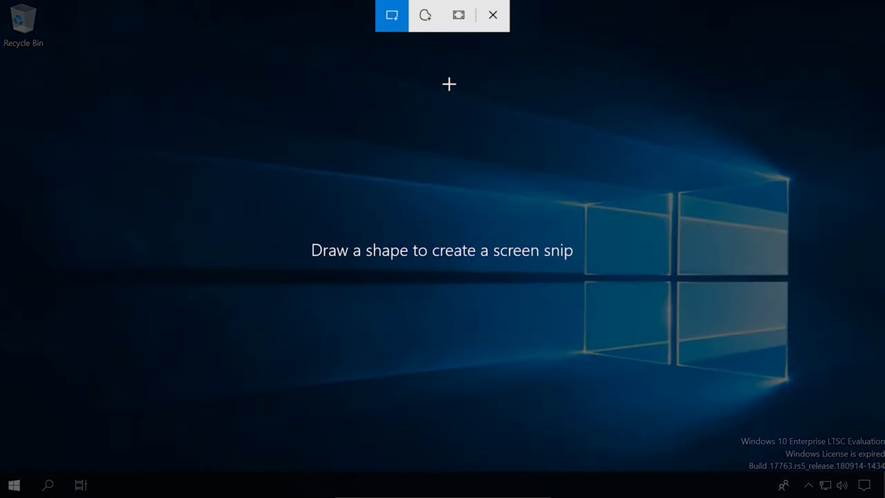
{"action": "left_click", "coordinate": [464, 26]}
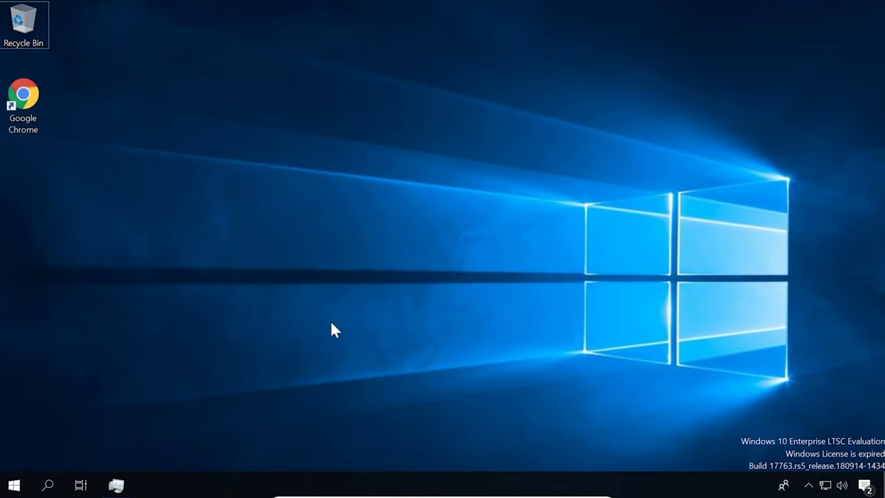
Step: Open Personalize from the desktop and scroll through the locked Background page
{"action": "right_click", "coordinate": [336, 381]}
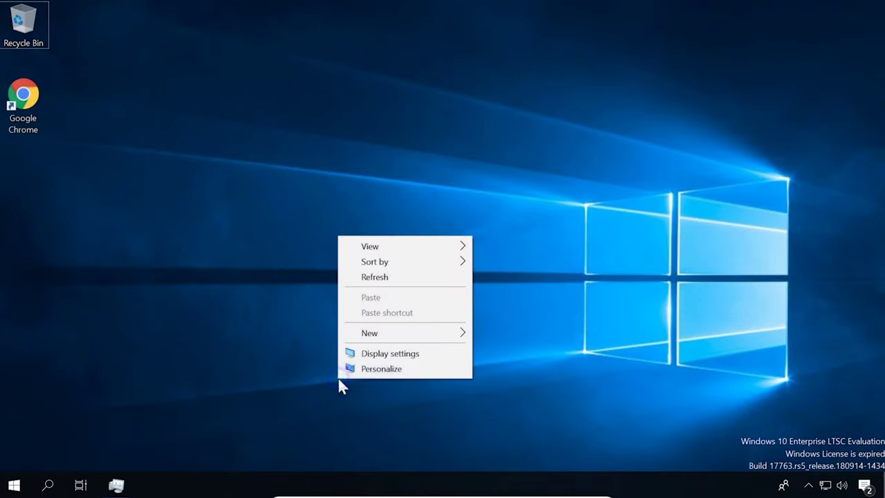
{"action": "left_click", "coordinate": [391, 369]}
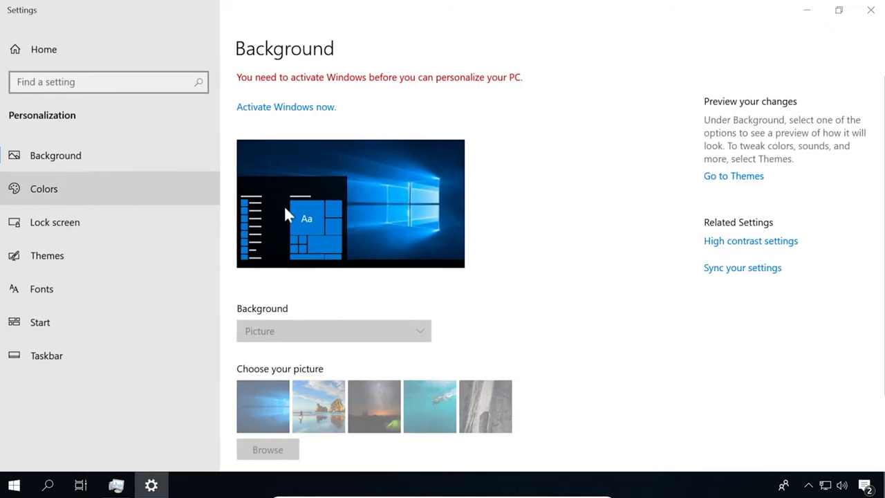
{"action": "scroll", "coordinate": [376, 424], "scroll_direction": "down", "scroll_amount": 1}
{"action": "scroll", "coordinate": [377, 424], "scroll_direction": "down", "scroll_amount": 2}
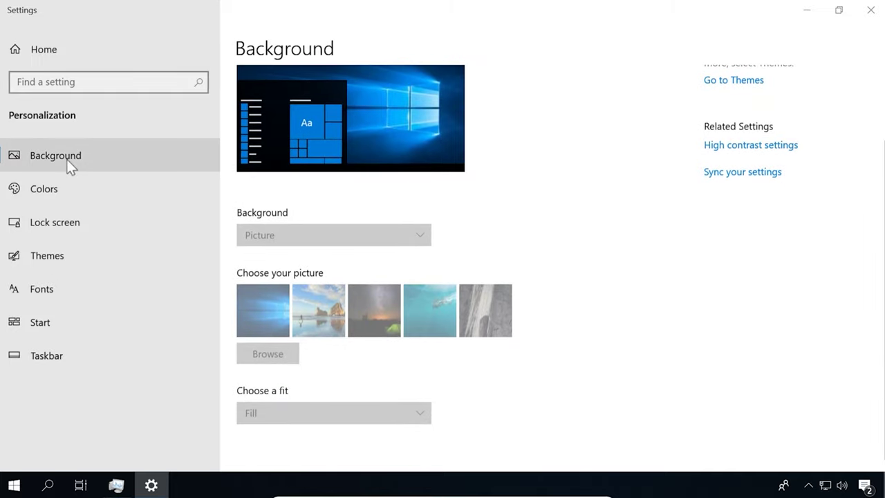
Step: Scroll through the locked Colors page, then bring up the Start menu
{"action": "left_click", "coordinate": [60, 187]}
{"action": "scroll", "coordinate": [343, 370], "scroll_direction": "down", "scroll_amount": 8}
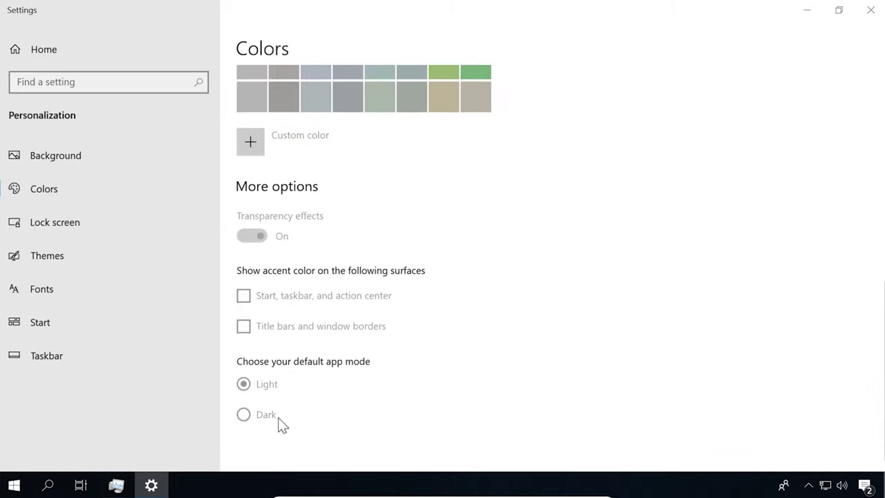
{"action": "scroll", "coordinate": [283, 424], "scroll_direction": "up", "scroll_amount": 1}
{"action": "scroll", "coordinate": [284, 424], "scroll_direction": "up", "scroll_amount": 4}
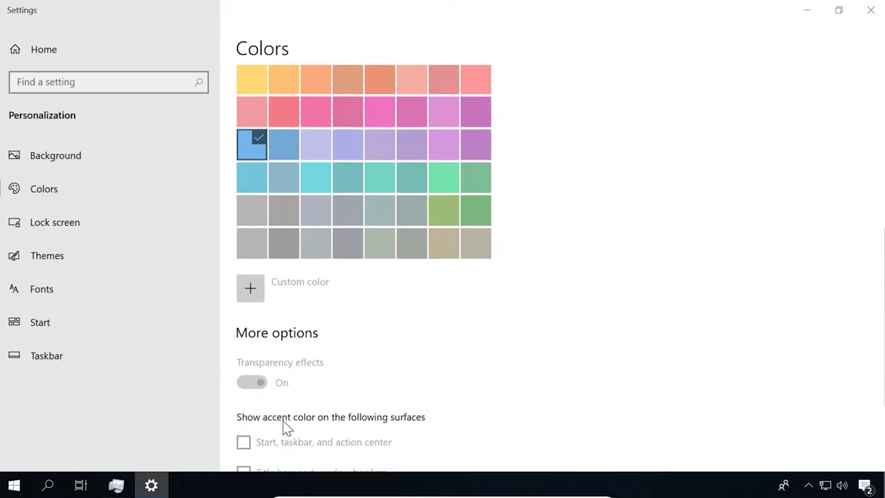
{"action": "scroll", "coordinate": [283, 420], "scroll_direction": "up", "scroll_amount": 4}
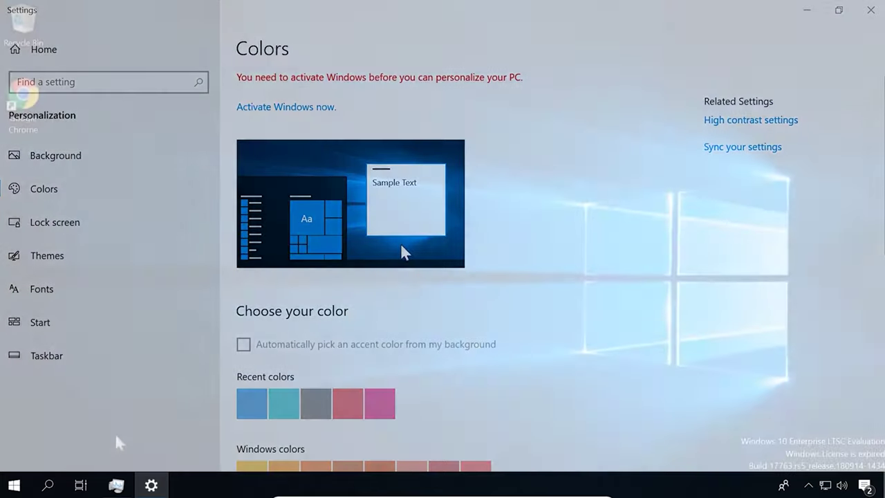
{"action": "left_click", "coordinate": [14, 485]}
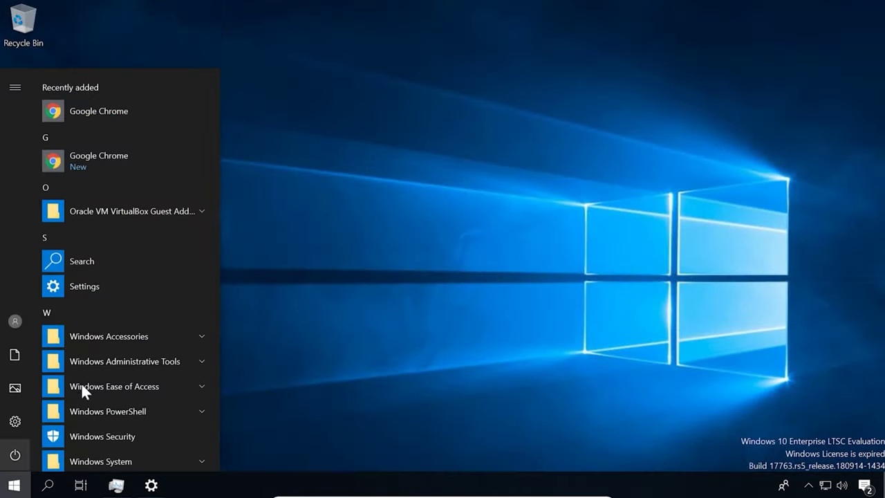
Step: Launch Internet Explorer by searching 'in', close it, then open Task Manager with Ctrl+Shift+Esc
{"action": "scroll", "coordinate": [142, 429], "scroll_direction": "down", "scroll_amount": 2}
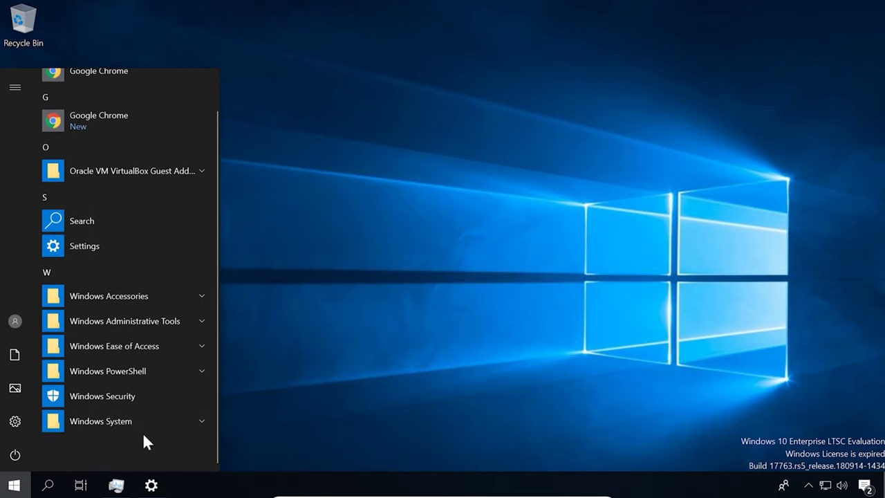
{"action": "scroll", "coordinate": [142, 432], "scroll_direction": "up", "scroll_amount": 2}
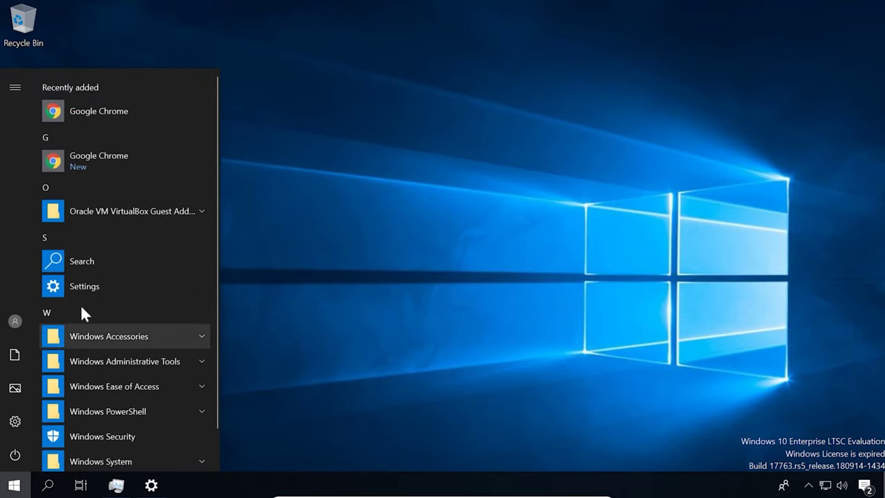
{"action": "left_click", "coordinate": [48, 485]}
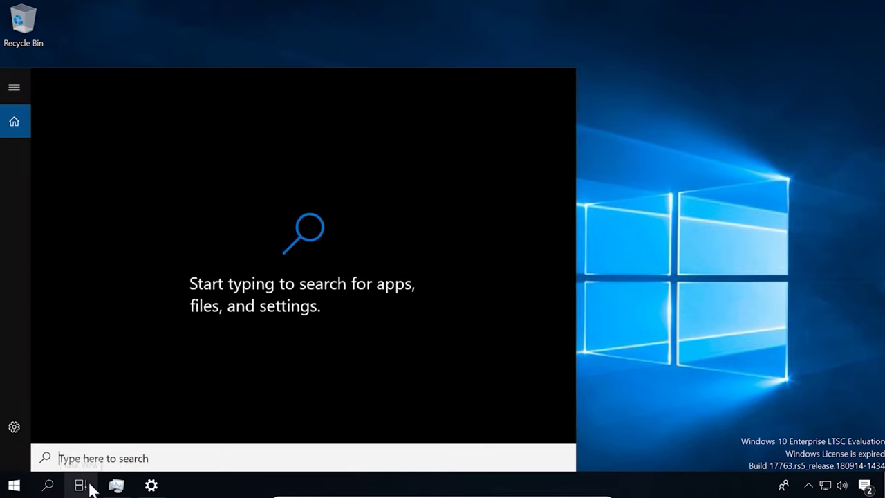
{"action": "type", "text": "in"}
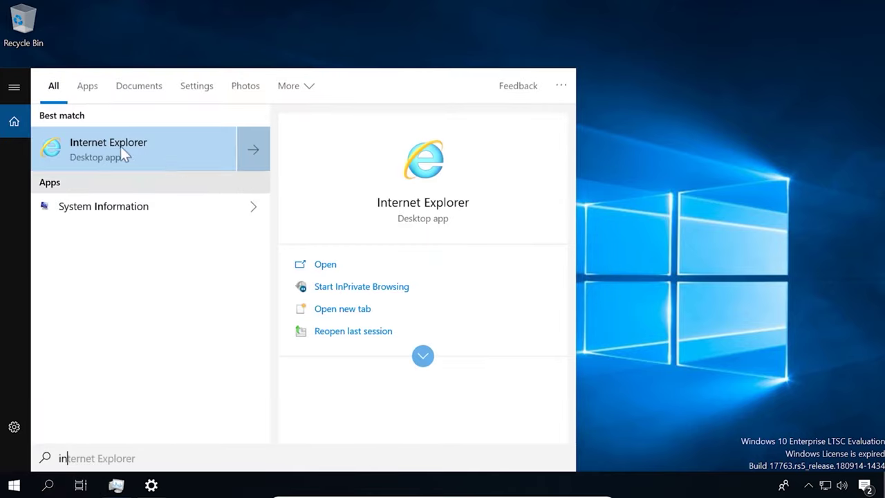
{"action": "left_click", "coordinate": [145, 152]}
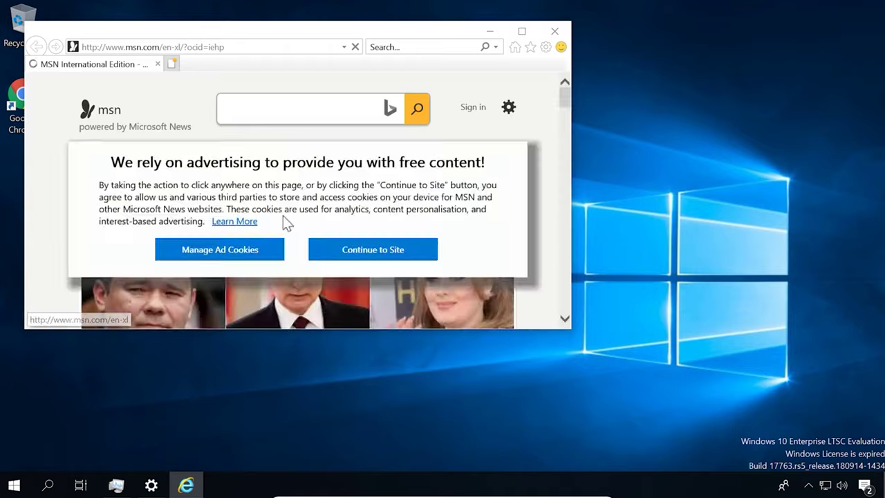
{"action": "left_click", "coordinate": [554, 31]}
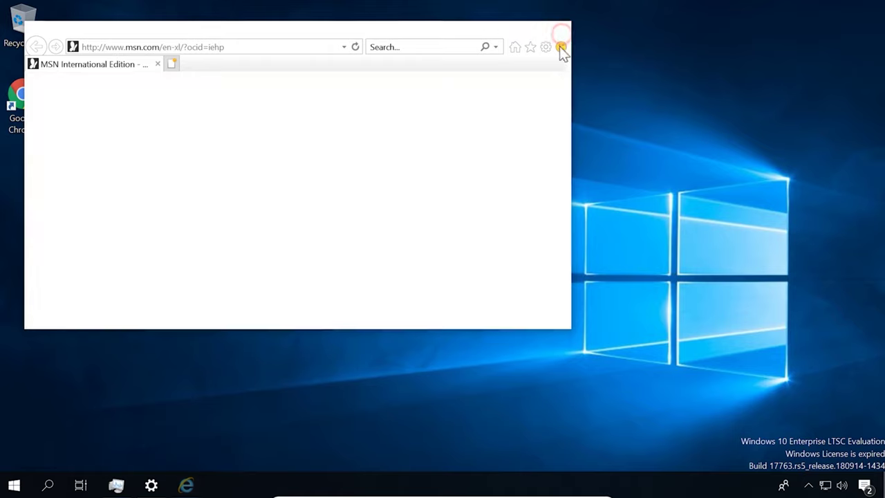
{"action": "key", "text": "ctrl+shift+Escape"}
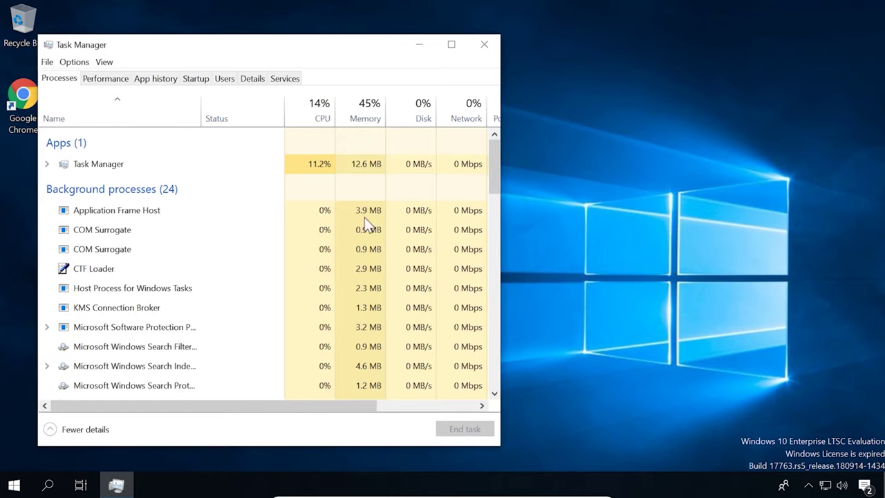
Step: Check the CPU graph, then scroll the Processes list and drag it back to the top
{"action": "left_click", "coordinate": [103, 80]}
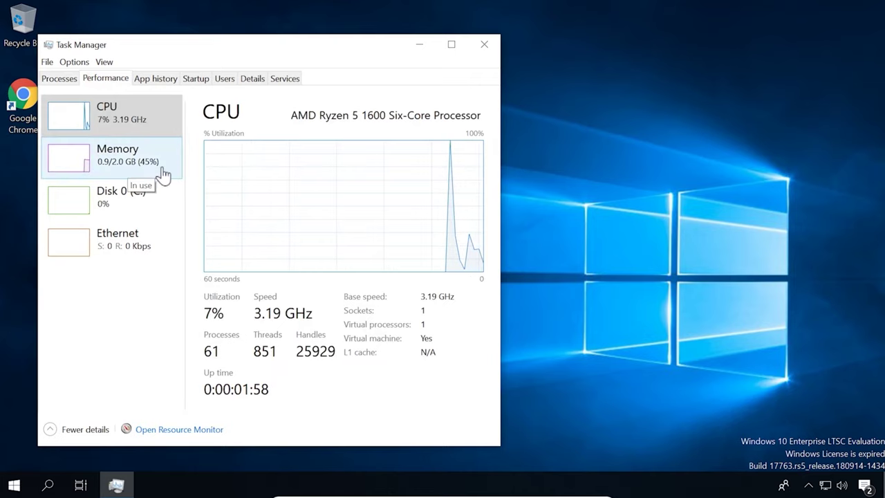
{"action": "left_click", "coordinate": [61, 79]}
{"action": "scroll", "coordinate": [214, 318], "scroll_direction": "down", "scroll_amount": 4}
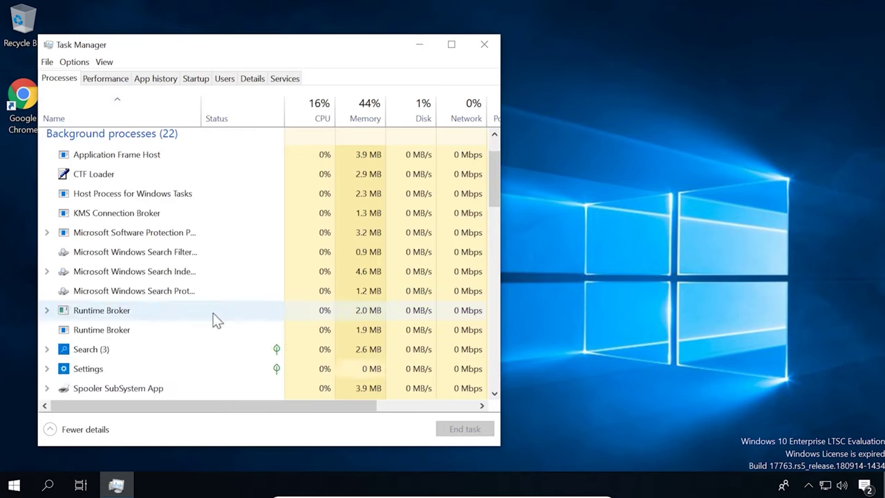
{"action": "scroll", "coordinate": [214, 318], "scroll_direction": "down", "scroll_amount": 3}
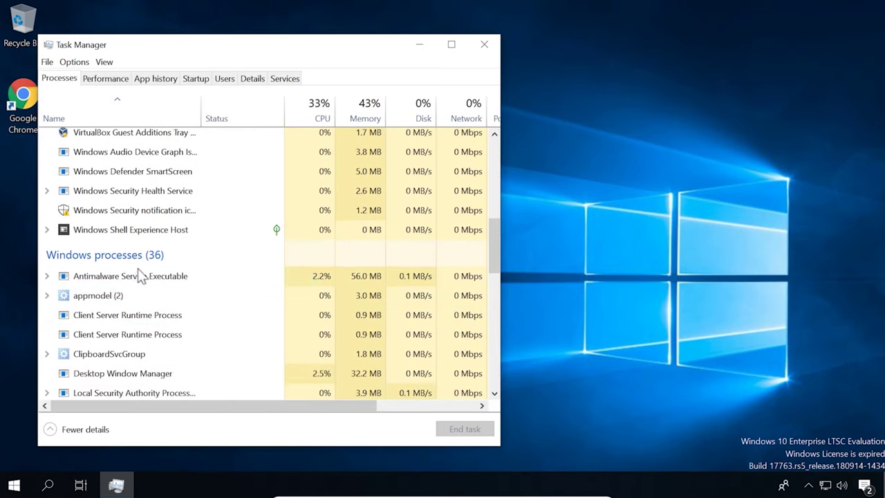
{"action": "scroll", "coordinate": [170, 282], "scroll_direction": "down", "scroll_amount": 1}
{"action": "scroll", "coordinate": [172, 279], "scroll_direction": "down", "scroll_amount": 5}
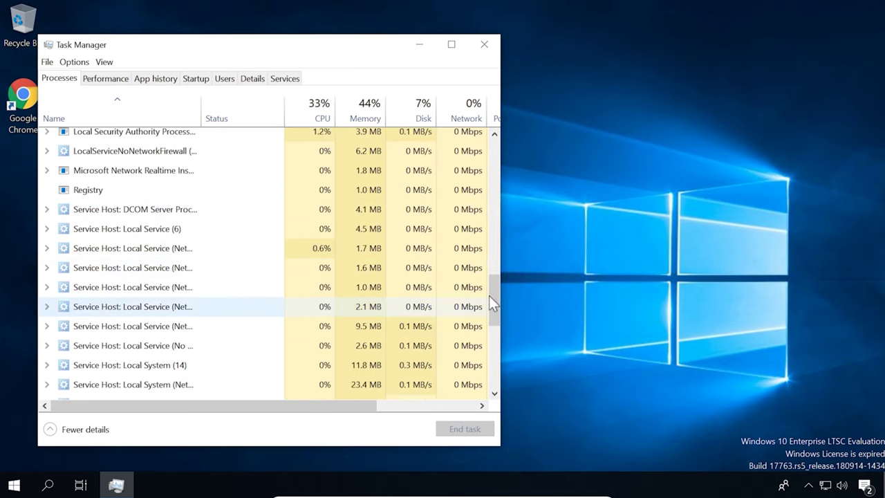
{"action": "left_click_drag", "start_coordinate": [492, 289], "coordinate": [490, 137]}
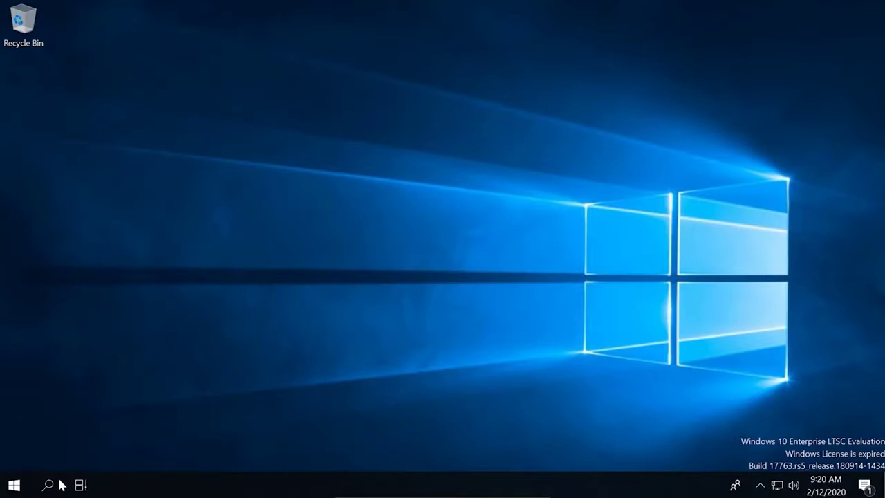
Step: Run 'slmgr -rearm' in an administrator Command Prompt to rearm the evaluation license
{"action": "left_click", "coordinate": [60, 482]}
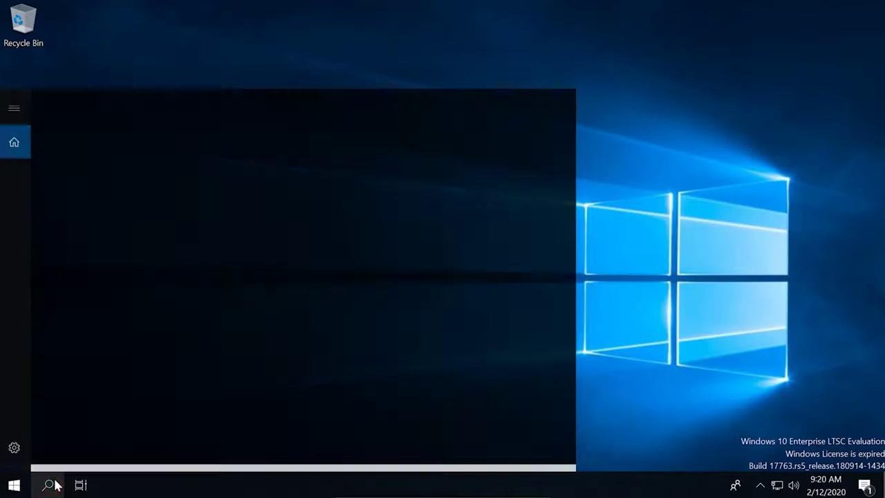
{"action": "type", "text": "cmd"}
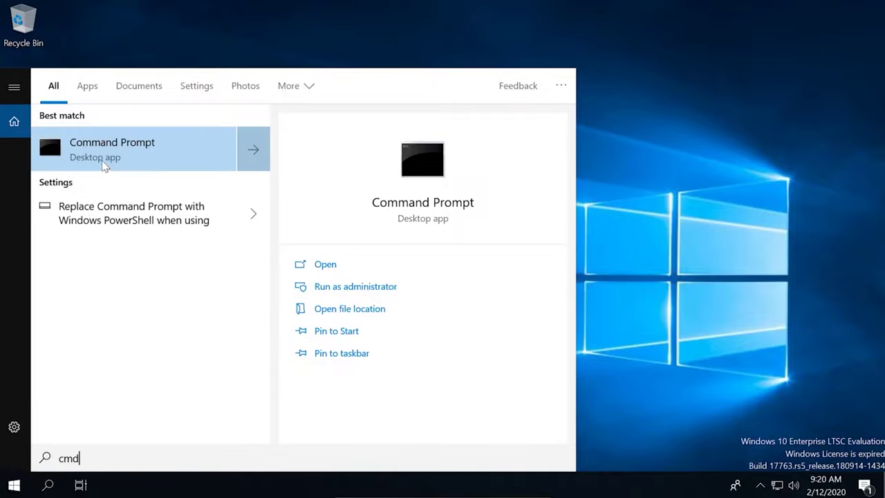
{"action": "right_click", "coordinate": [154, 161]}
{"action": "left_click", "coordinate": [229, 182]}
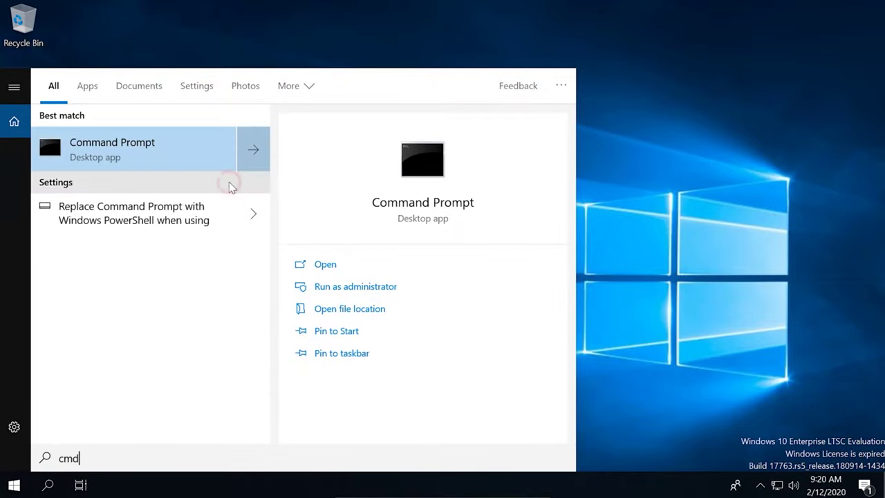
{"action": "left_click", "coordinate": [391, 336]}
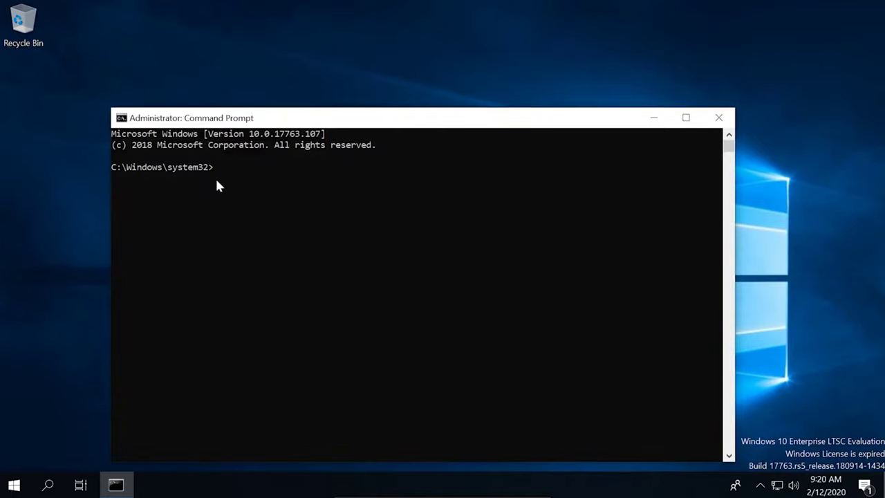
{"action": "type", "text": "slmgr -rearm"}
{"action": "key", "text": "Return"}
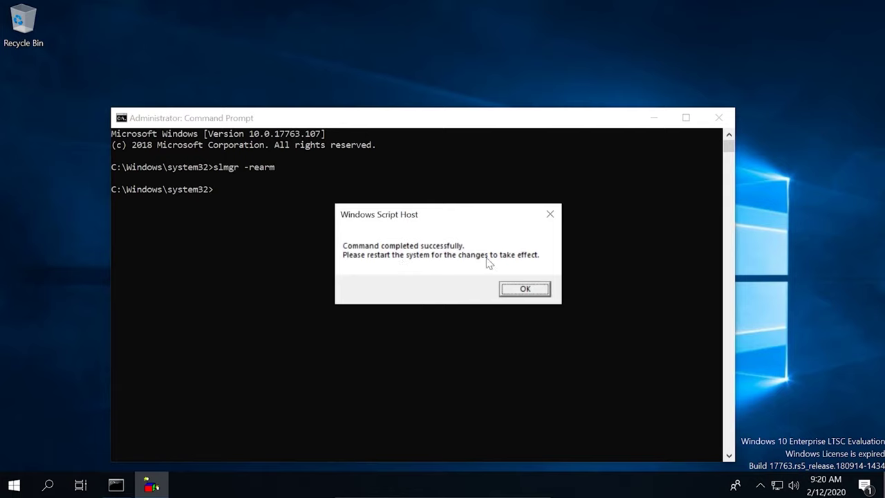
{"action": "left_click", "coordinate": [526, 290]}
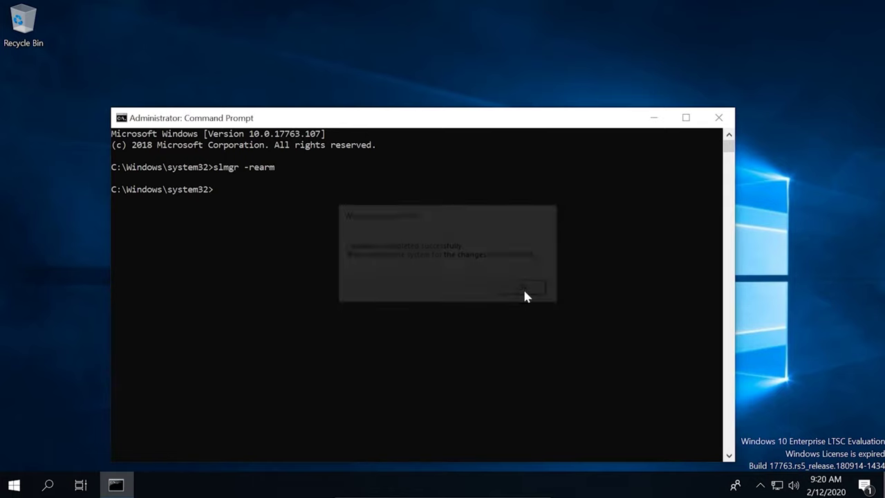
Step: Restart Windows from the Start menu's power options
{"action": "left_click", "coordinate": [13, 480]}
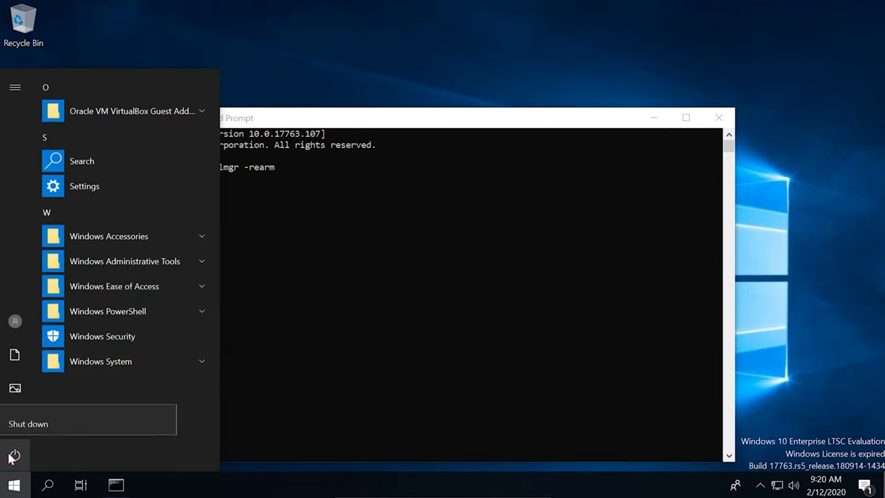
{"action": "left_click", "coordinate": [14, 454]}
{"action": "left_click", "coordinate": [31, 420]}
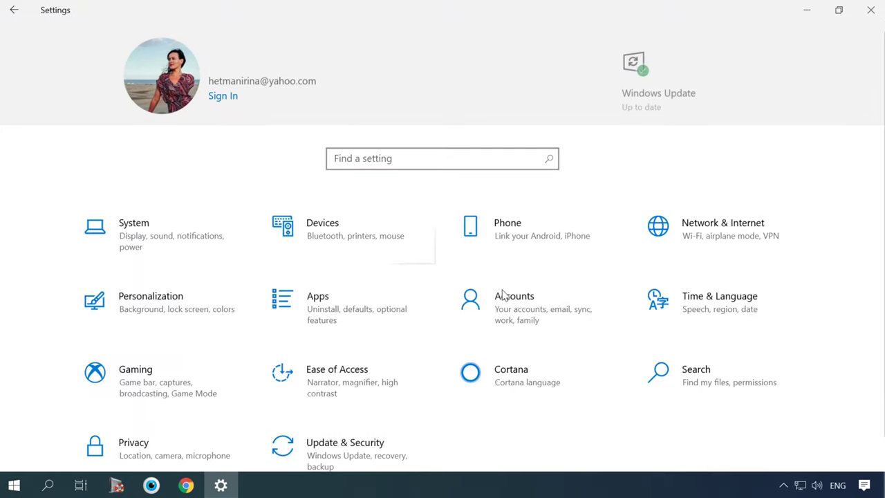
Step: Under Time & Language > Language, add a preferred language and search 'espanol'
{"action": "left_click", "coordinate": [719, 312]}
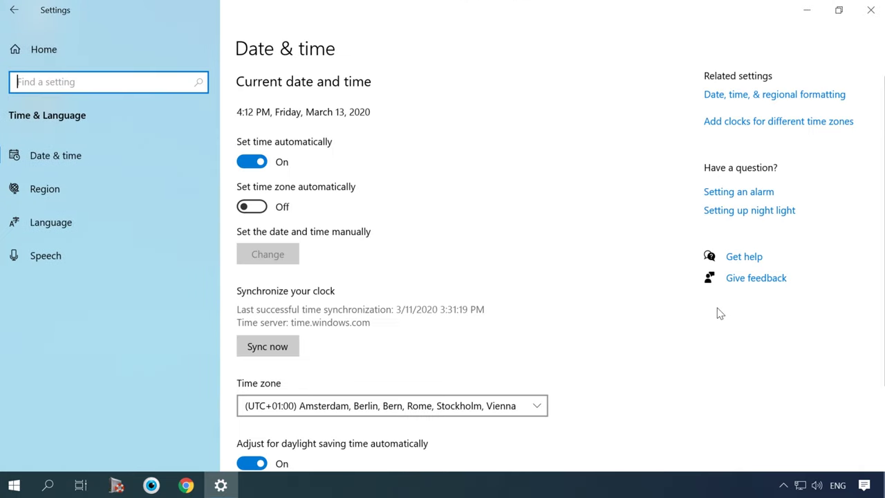
{"action": "left_click", "coordinate": [93, 229]}
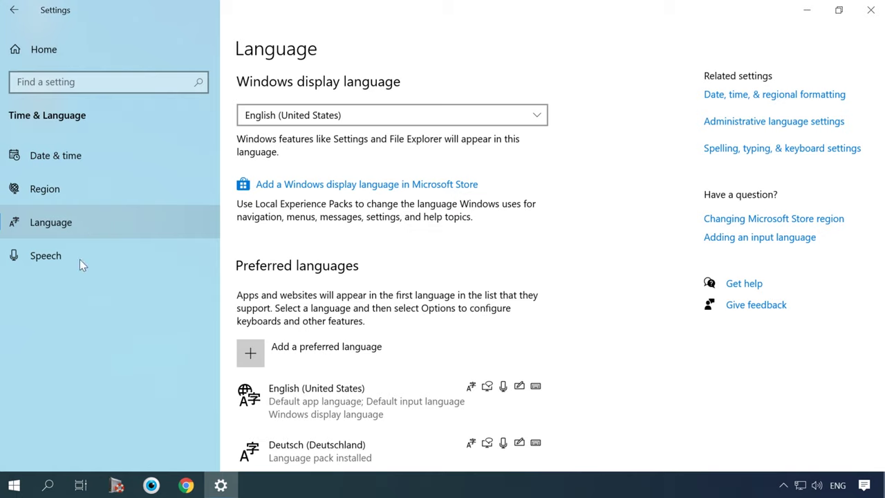
{"action": "left_click", "coordinate": [365, 348]}
{"action": "type", "text": "es"}
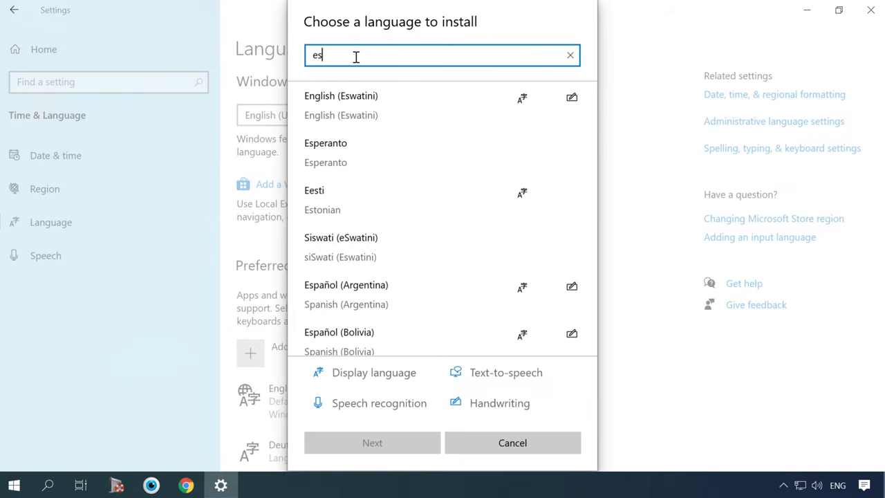
{"action": "type", "text": "pa"}
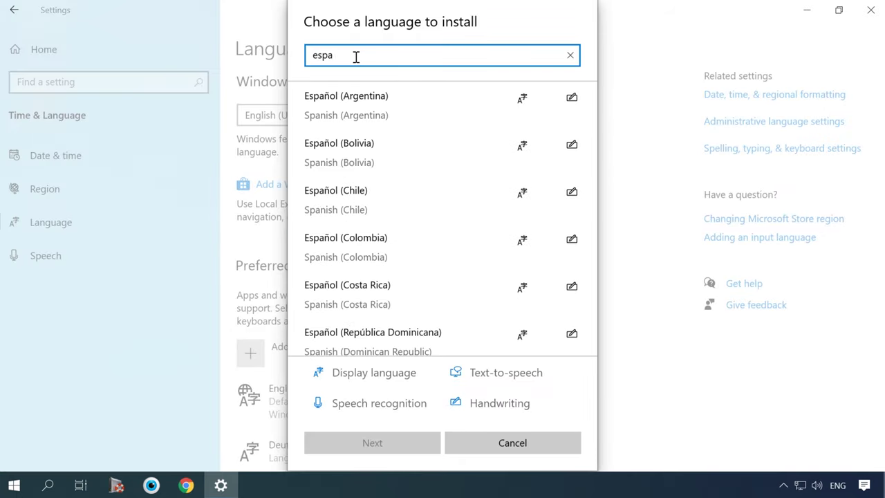
{"action": "type", "text": "nol"}
Step: Pick Español (México) from the results and install its language pack
{"action": "scroll", "coordinate": [402, 173], "scroll_direction": "down", "scroll_amount": 5}
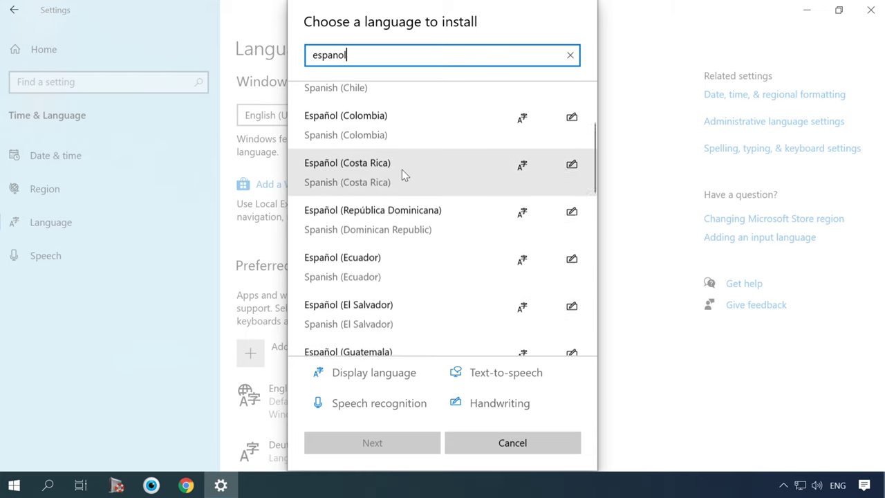
{"action": "scroll", "coordinate": [405, 174], "scroll_direction": "down", "scroll_amount": 5}
{"action": "scroll", "coordinate": [418, 176], "scroll_direction": "up", "scroll_amount": 6}
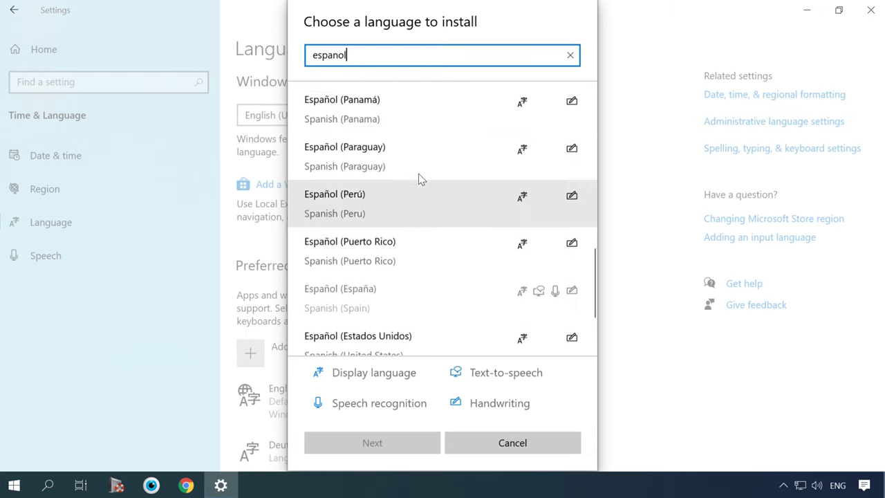
{"action": "scroll", "coordinate": [423, 180], "scroll_direction": "up", "scroll_amount": 5}
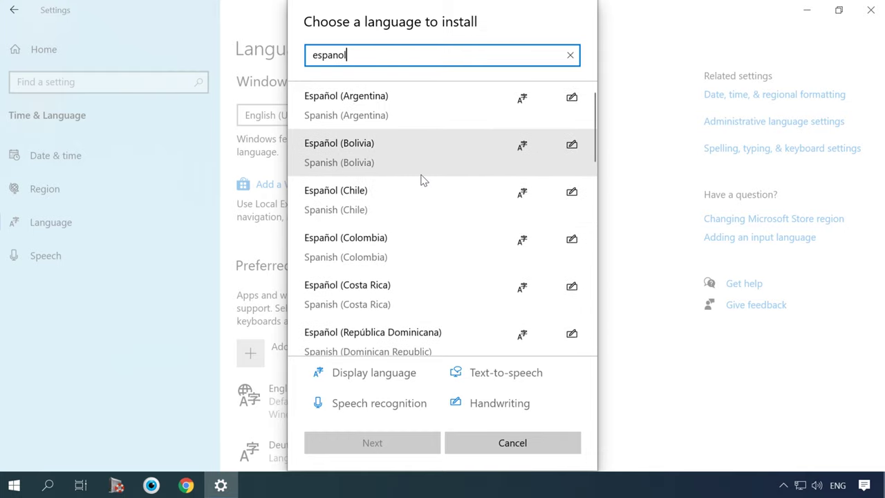
{"action": "scroll", "coordinate": [424, 180], "scroll_direction": "down", "scroll_amount": 1}
{"action": "scroll", "coordinate": [422, 178], "scroll_direction": "down", "scroll_amount": 5}
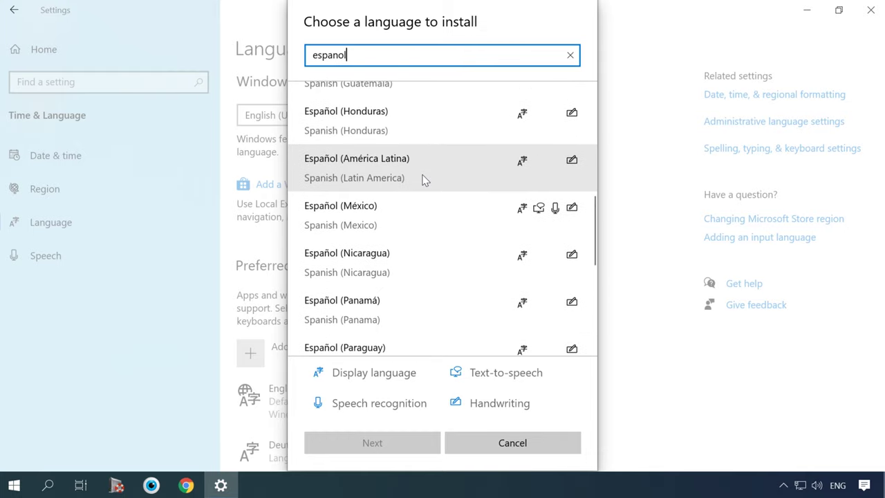
{"action": "left_click", "coordinate": [435, 219]}
{"action": "left_click", "coordinate": [390, 443]}
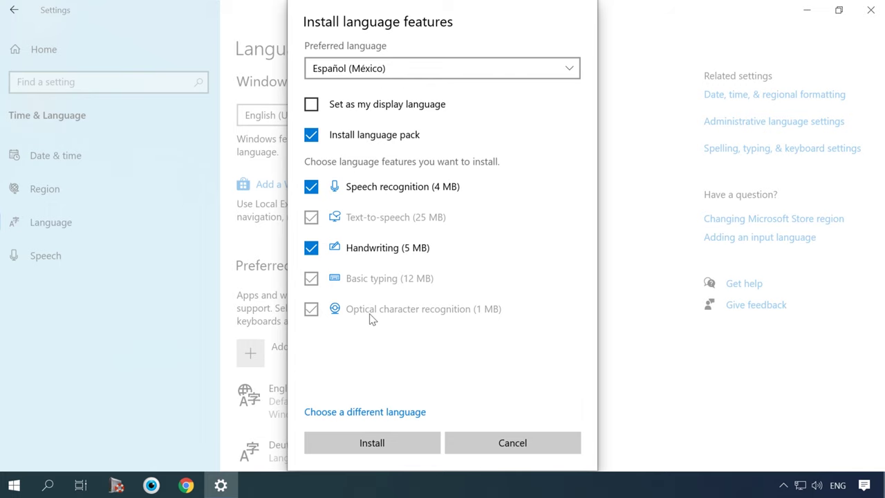
{"action": "left_click", "coordinate": [377, 412]}
{"action": "scroll", "coordinate": [395, 423], "scroll_direction": "down", "scroll_amount": 3}
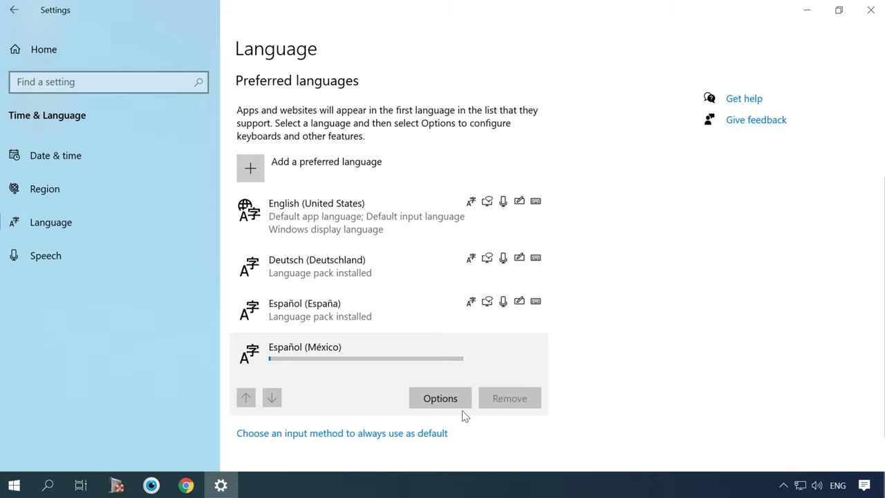
Step: Set Español (España) as the Windows display language
{"action": "left_click", "coordinate": [366, 316]}
{"action": "scroll", "coordinate": [390, 311], "scroll_direction": "up", "scroll_amount": 3}
{"action": "left_click", "coordinate": [466, 115]}
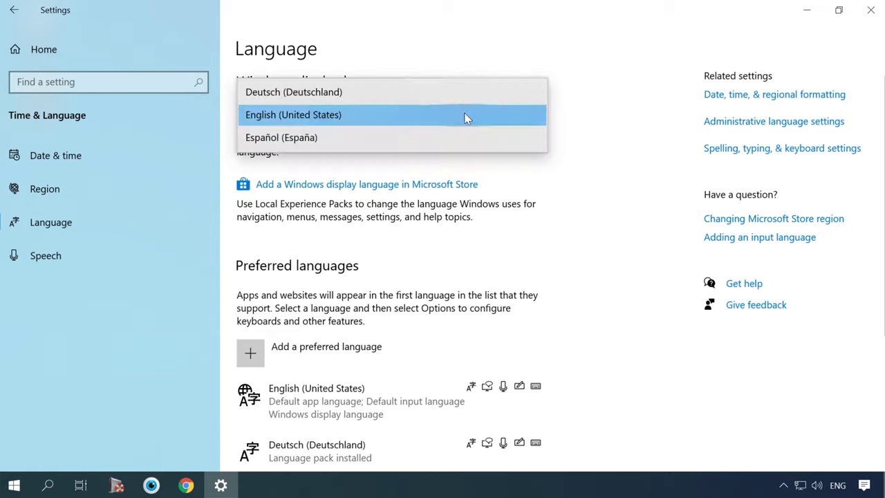
{"action": "left_click", "coordinate": [316, 140]}
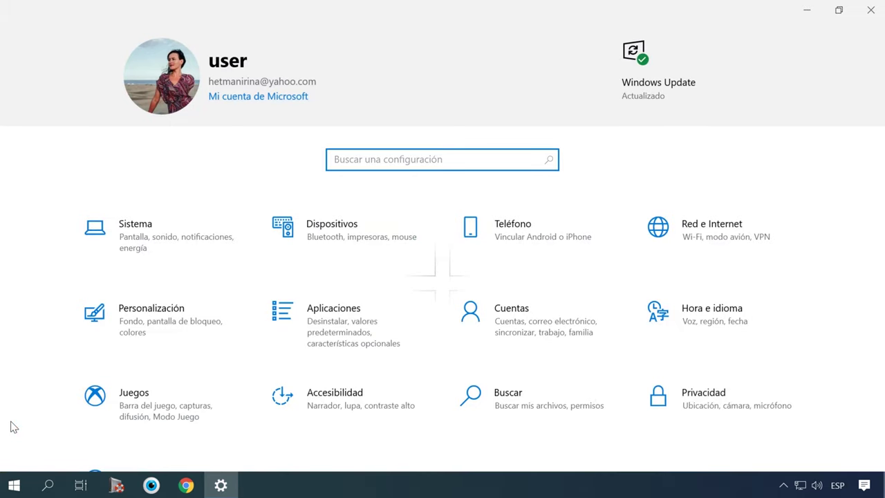
Step: Open the administrative language settings from Hora e idioma > Idioma
{"action": "left_click", "coordinate": [705, 317]}
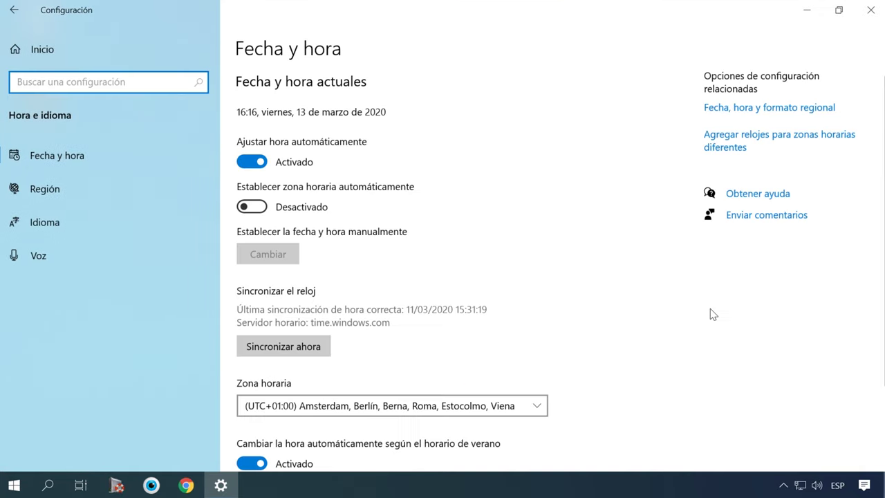
{"action": "left_click", "coordinate": [39, 223]}
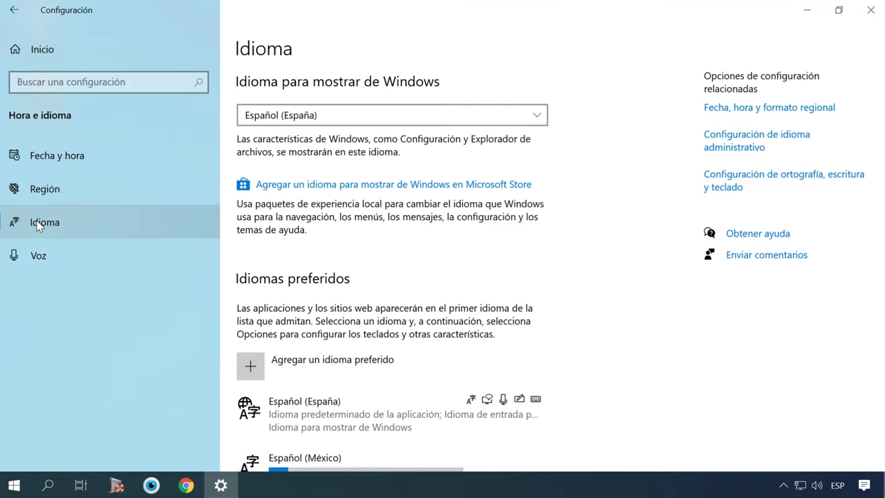
{"action": "left_click", "coordinate": [736, 143]}
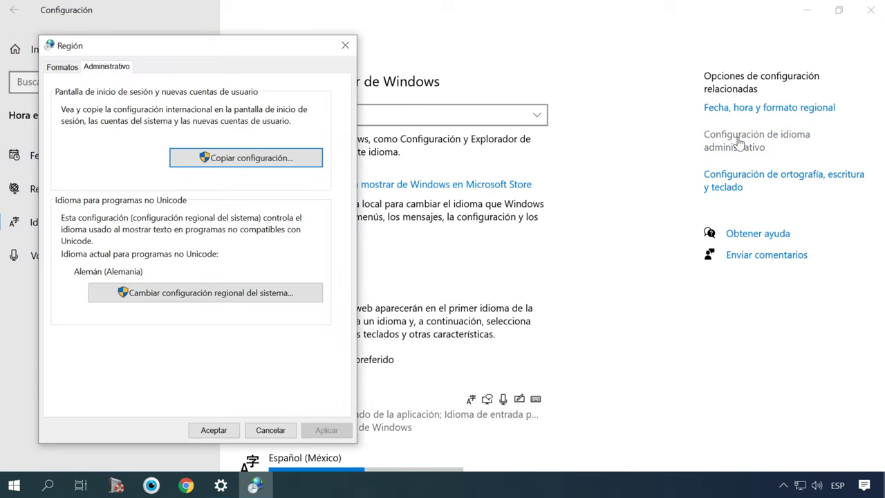
Step: Copy the Spanish settings to the welcome screen and new user accounts, postponing the restart
{"action": "left_click", "coordinate": [260, 158]}
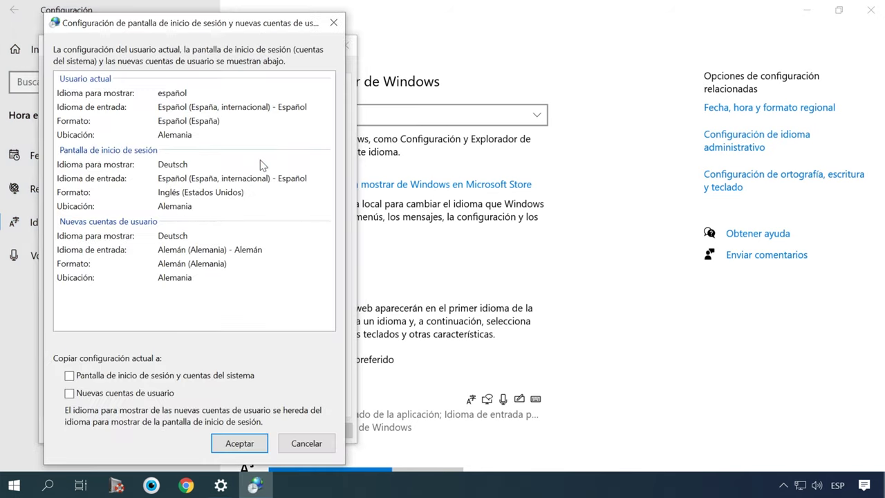
{"action": "left_click", "coordinate": [69, 376]}
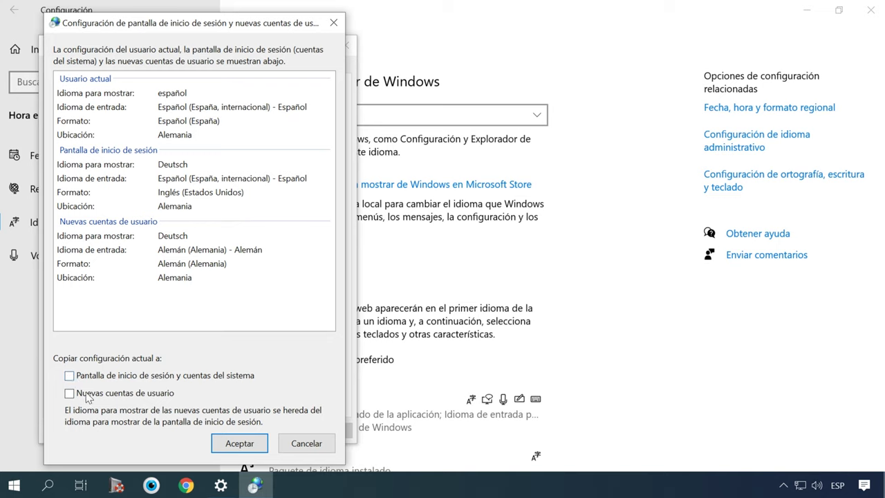
{"action": "left_click", "coordinate": [69, 393]}
{"action": "left_click", "coordinate": [69, 393]}
{"action": "left_click", "coordinate": [235, 443]}
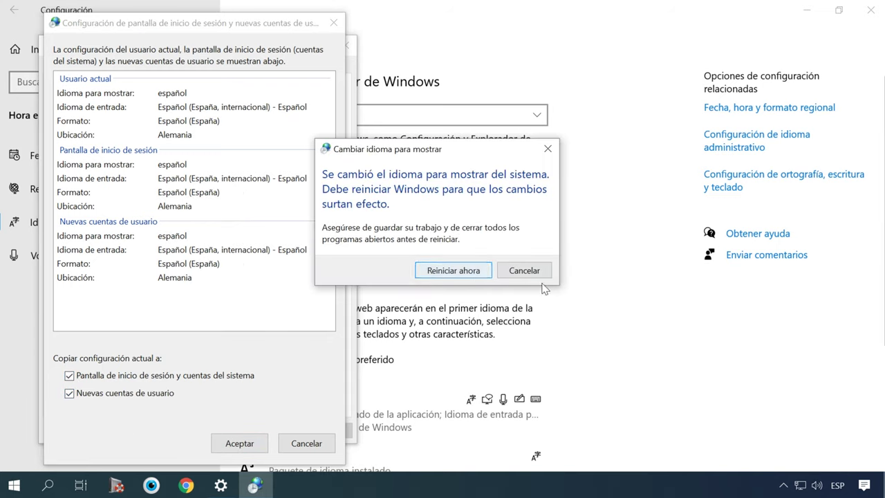
{"action": "left_click", "coordinate": [529, 273]}
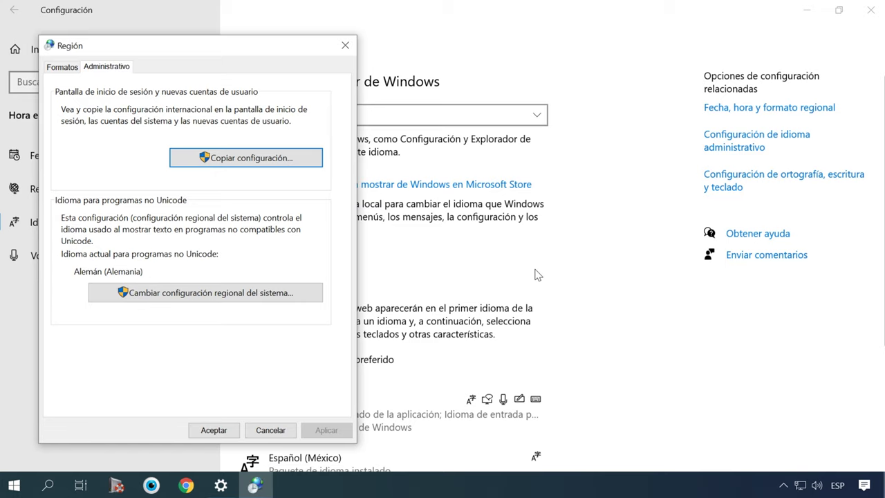
Step: Set the system locale for non-Unicode programs to Español (México)
{"action": "left_click", "coordinate": [273, 293]}
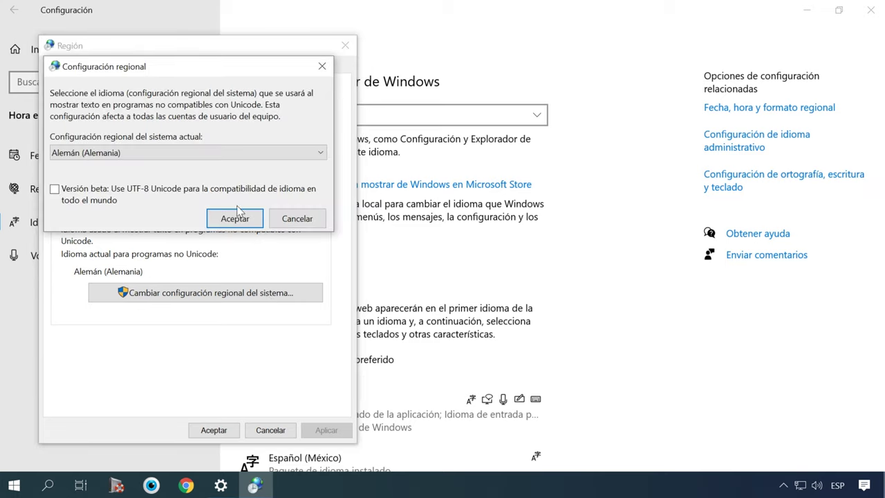
{"action": "left_click", "coordinate": [223, 152]}
{"action": "scroll", "coordinate": [221, 162], "scroll_direction": "down", "scroll_amount": 12}
{"action": "scroll", "coordinate": [217, 190], "scroll_direction": "down", "scroll_amount": 5}
{"action": "scroll", "coordinate": [214, 190], "scroll_direction": "up", "scroll_amount": 1}
{"action": "left_click", "coordinate": [193, 167]}
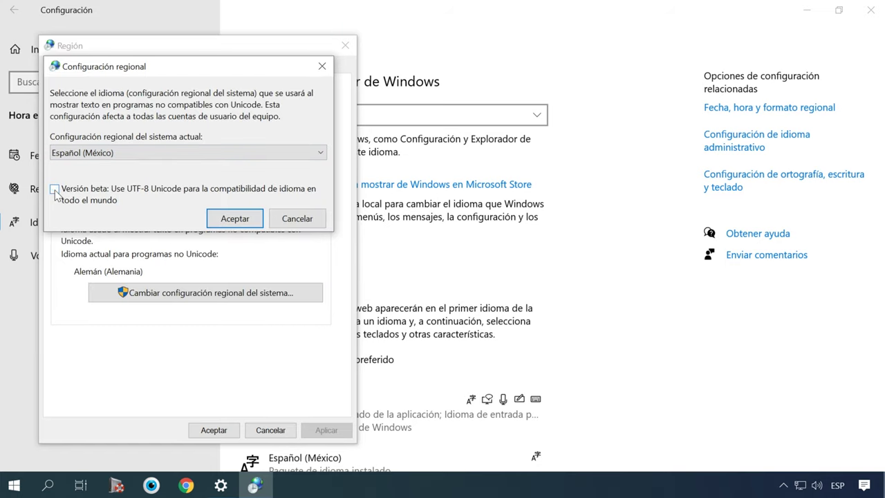